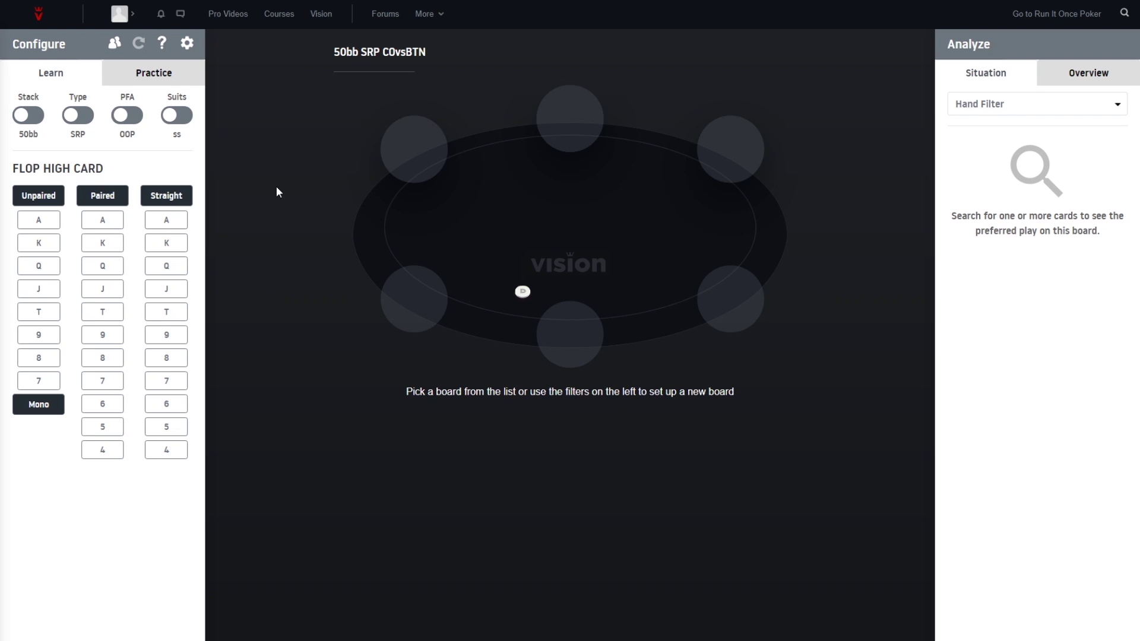
# Start a Custom practice spot and seat the hero with 199 behind, posting 1
pyautogui.click(154, 72)
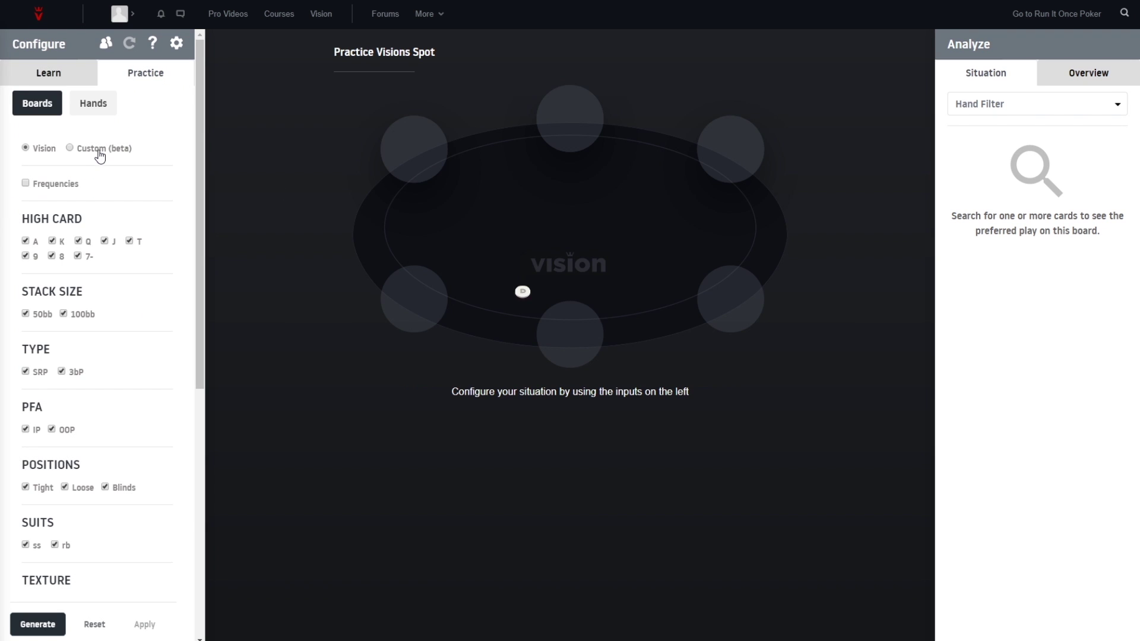
pyautogui.click(70, 148)
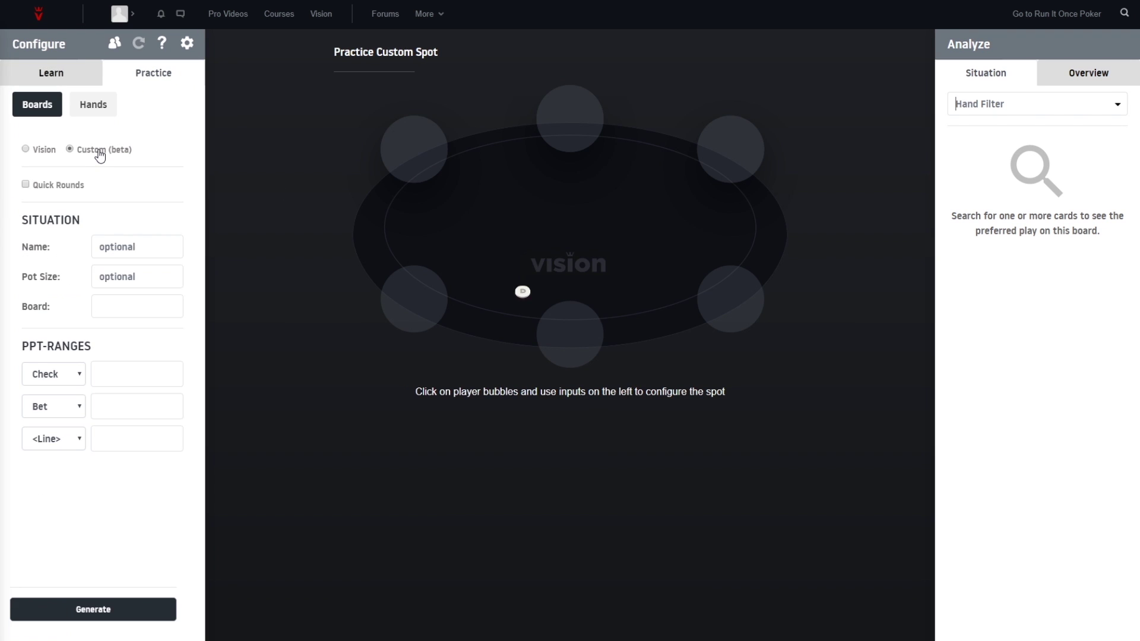
pyautogui.click(403, 297)
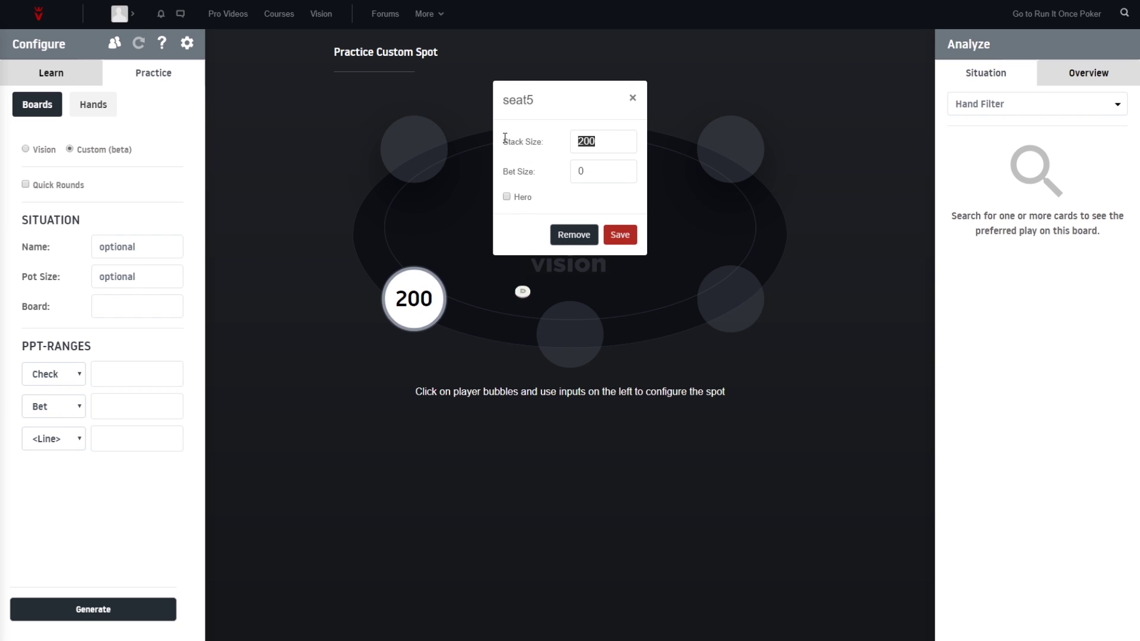
pyautogui.write('199')
pyautogui.click(602, 171)
pyautogui.write('1')
pyautogui.click(507, 197)
pyautogui.click(621, 234)
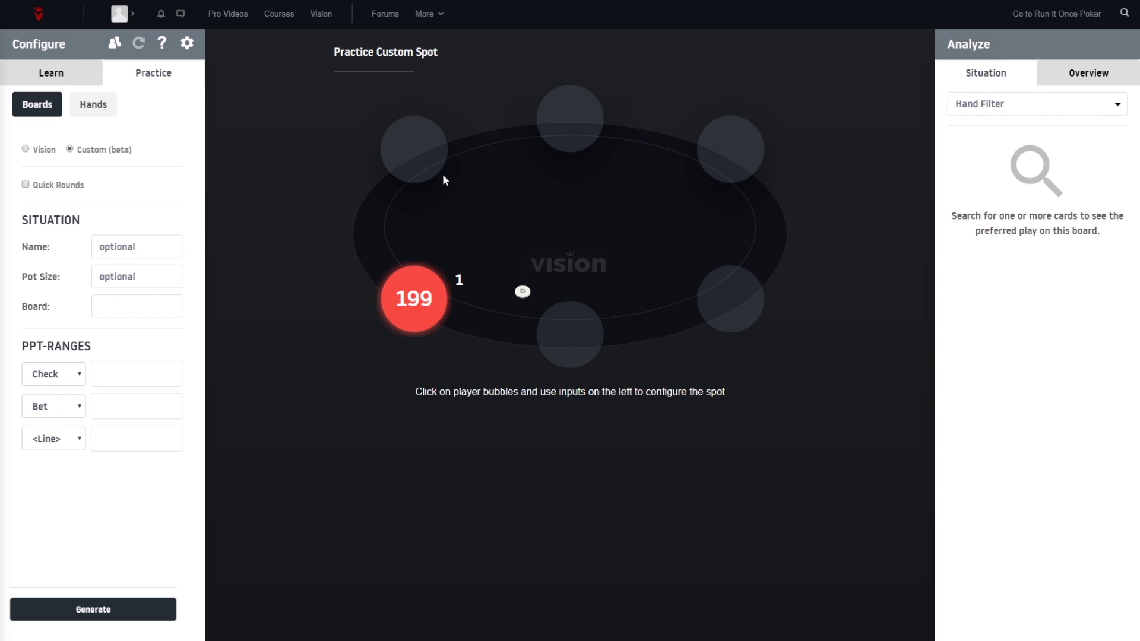
# Add the opponent seat with 198 behind, posting 2
pyautogui.click(413, 149)
pyautogui.write('198')
pyautogui.click(603, 172)
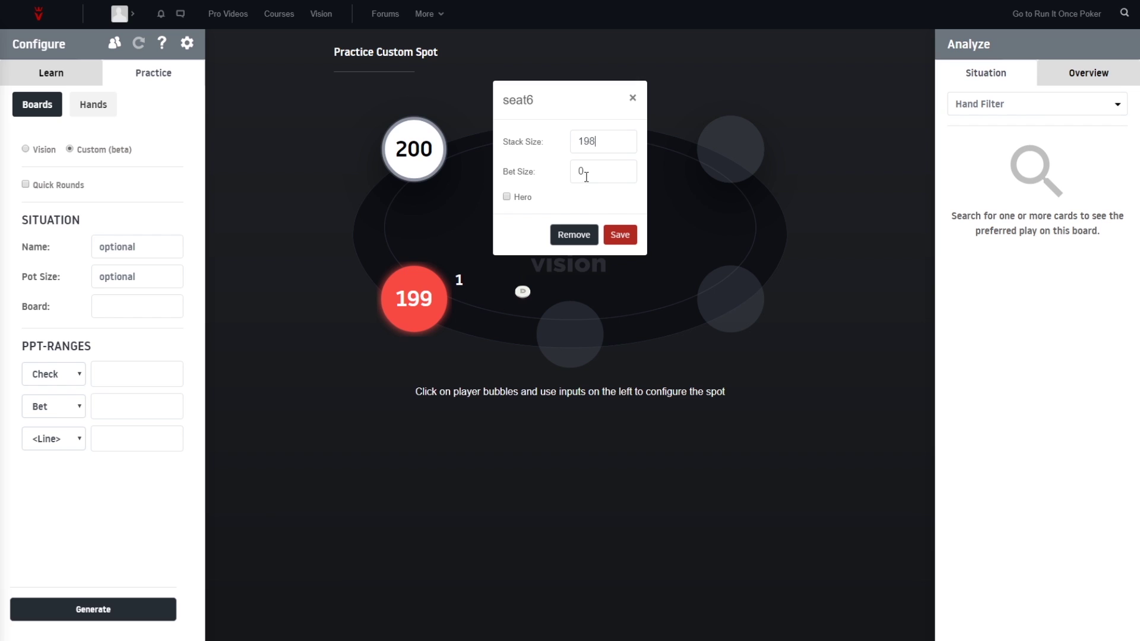
pyautogui.write('2')
pyautogui.click(619, 233)
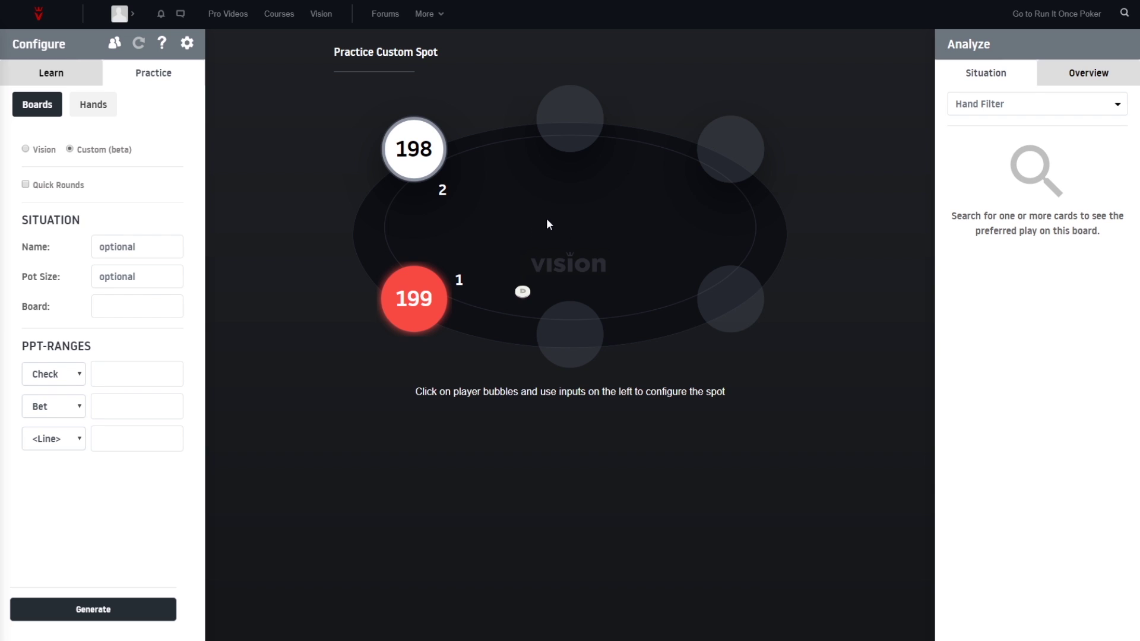
# Add players at the top, upper-right and lower-right seats, with the lower-right one folded
pyautogui.click(574, 134)
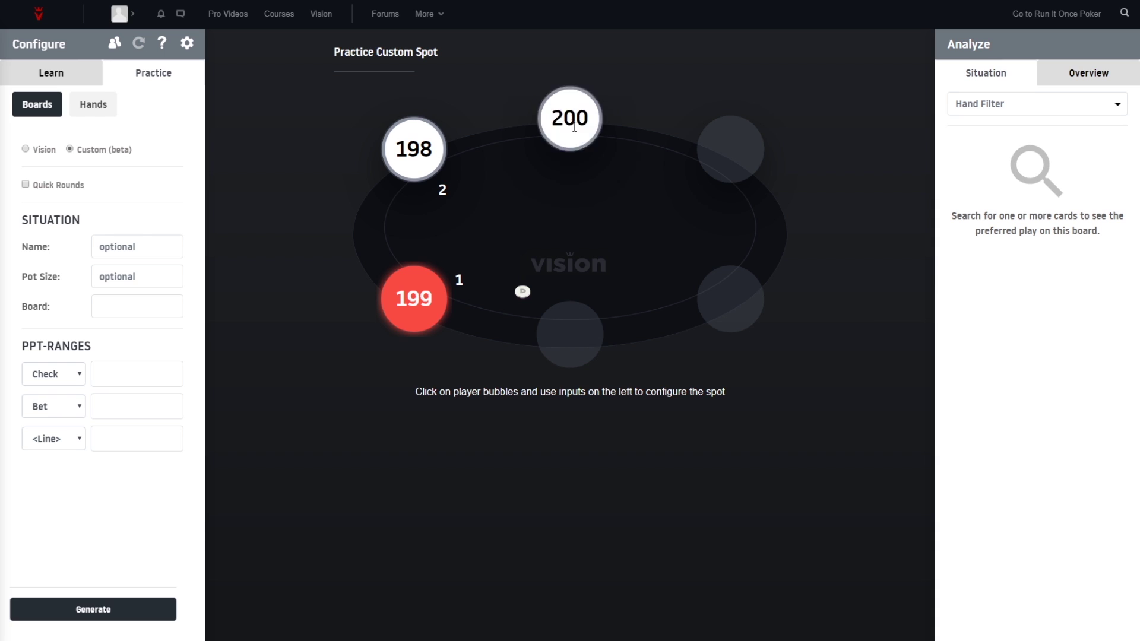
pyautogui.click(709, 179)
pyautogui.click(728, 156)
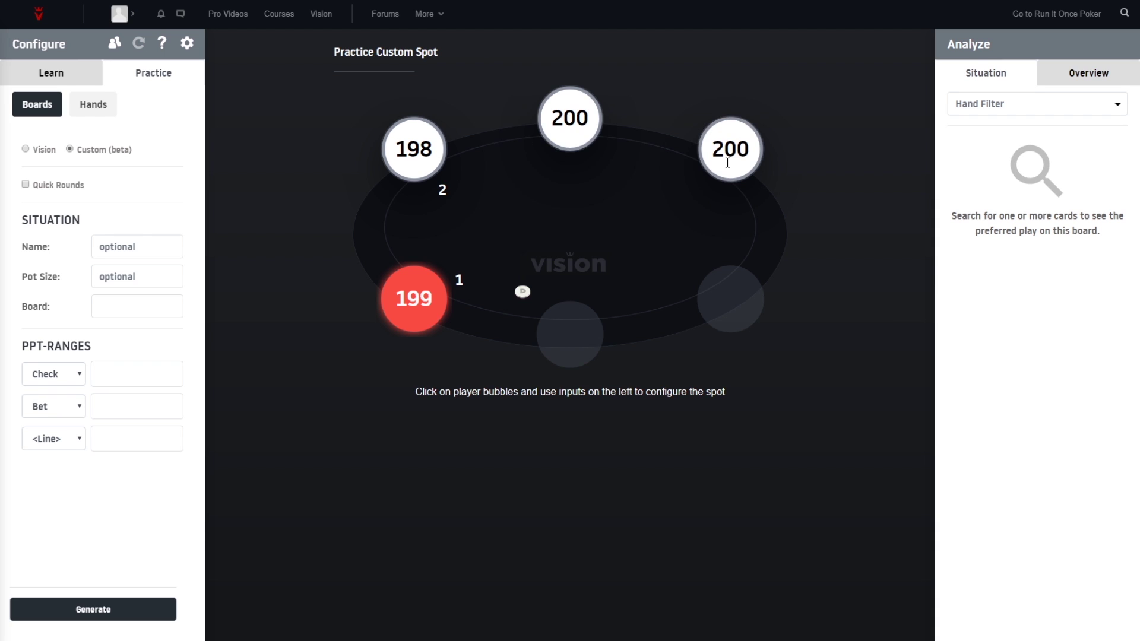
pyautogui.click(766, 241)
pyautogui.click(739, 293)
pyautogui.doubleClick(604, 142)
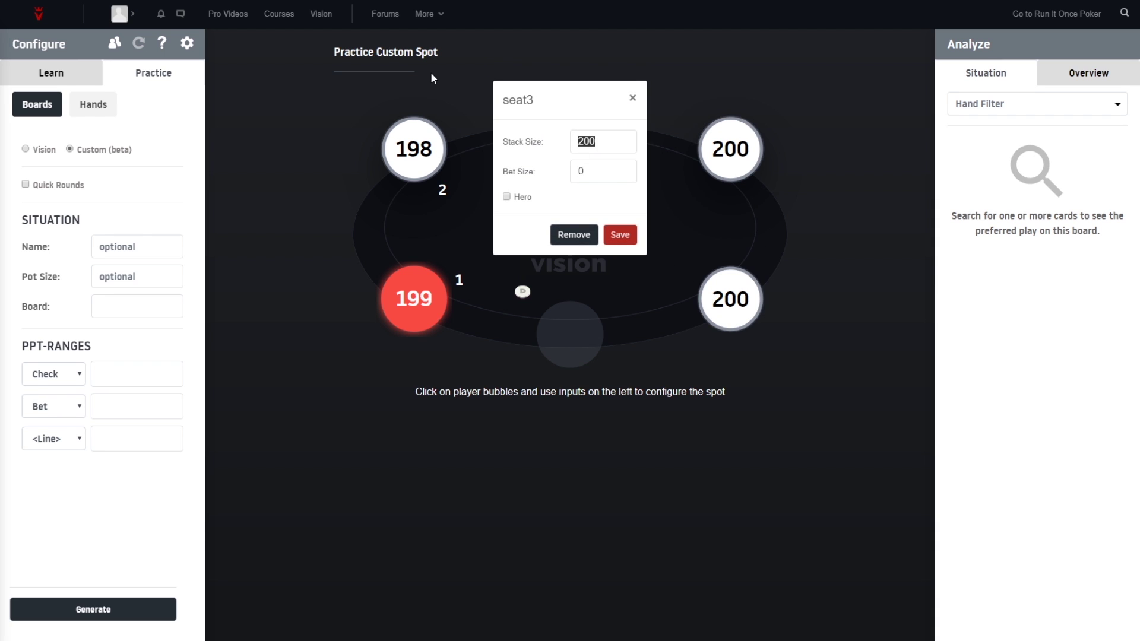
pyautogui.write('FOLD')
pyautogui.click(579, 235)
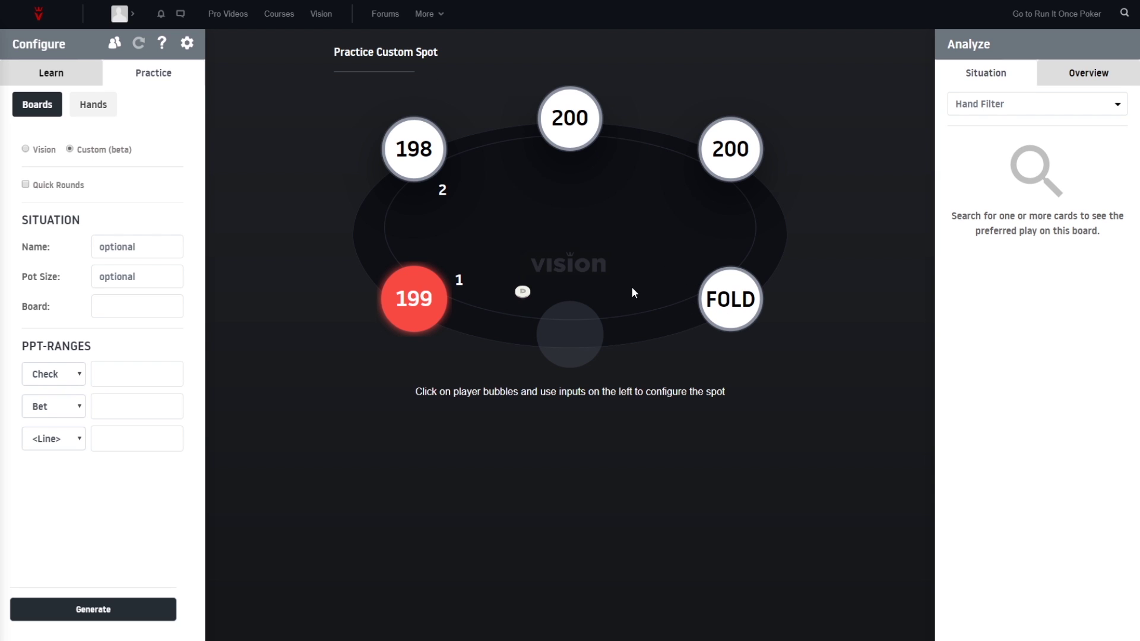
# Remove the bottom, lower-right, upper-right and top seat players, leaving two
pyautogui.click(575, 334)
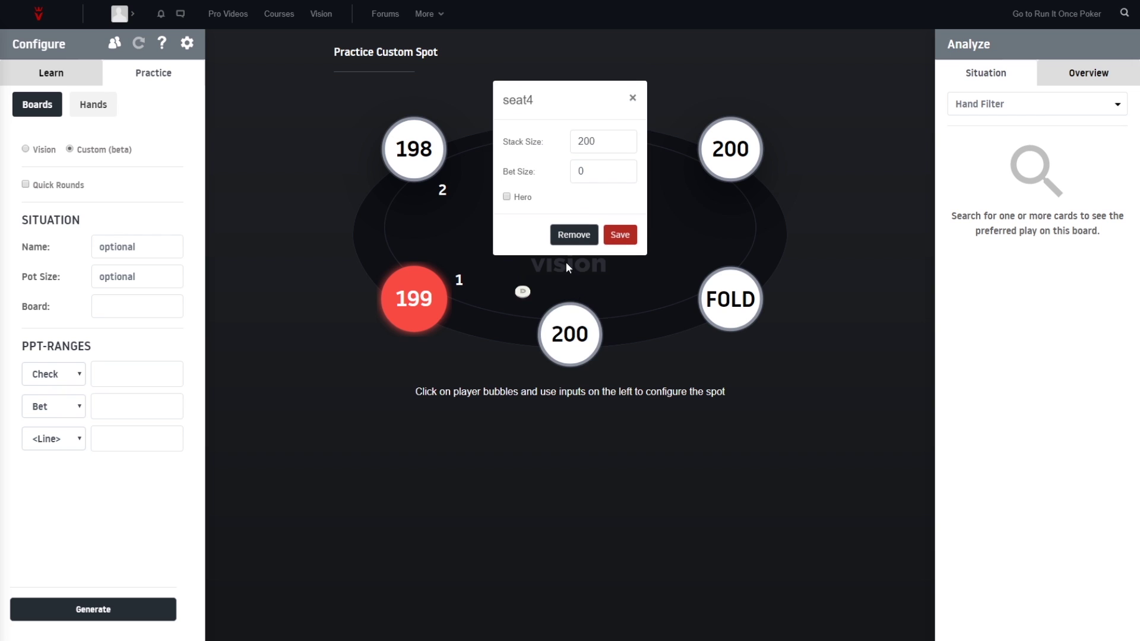
pyautogui.click(576, 234)
pyautogui.click(729, 298)
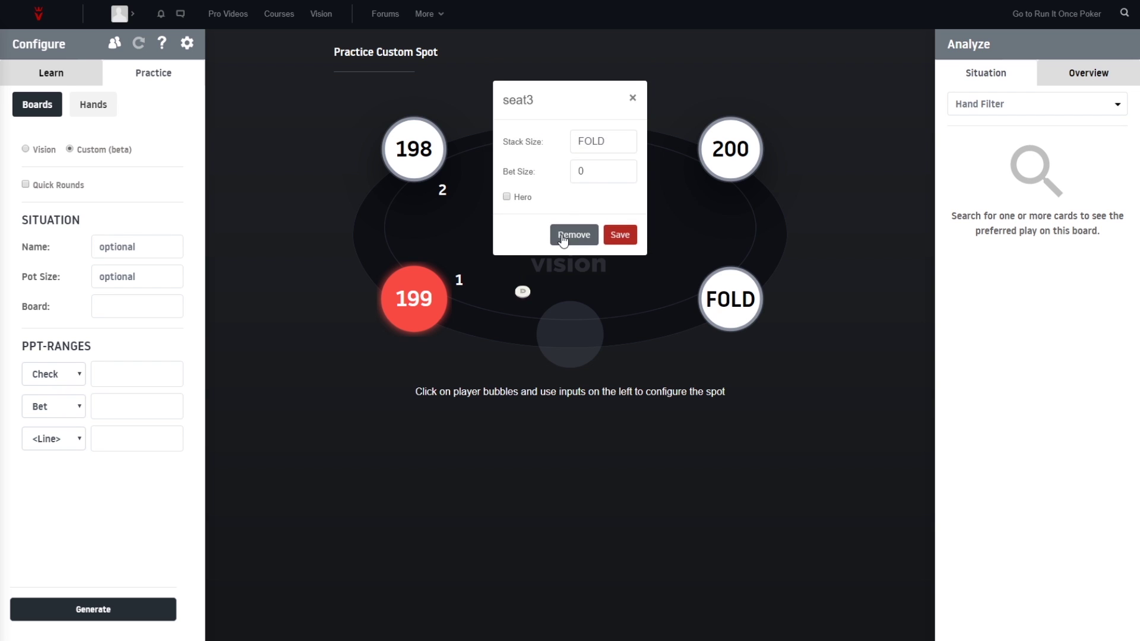
pyautogui.click(573, 235)
pyautogui.click(712, 161)
pyautogui.click(574, 234)
pyautogui.click(570, 125)
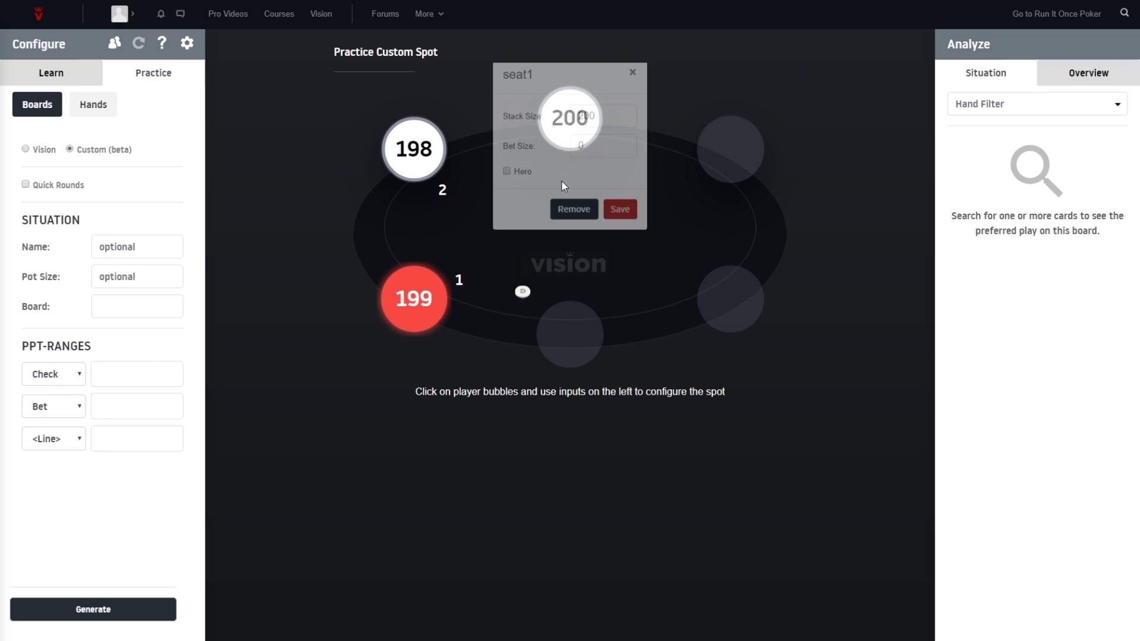
pyautogui.click(573, 234)
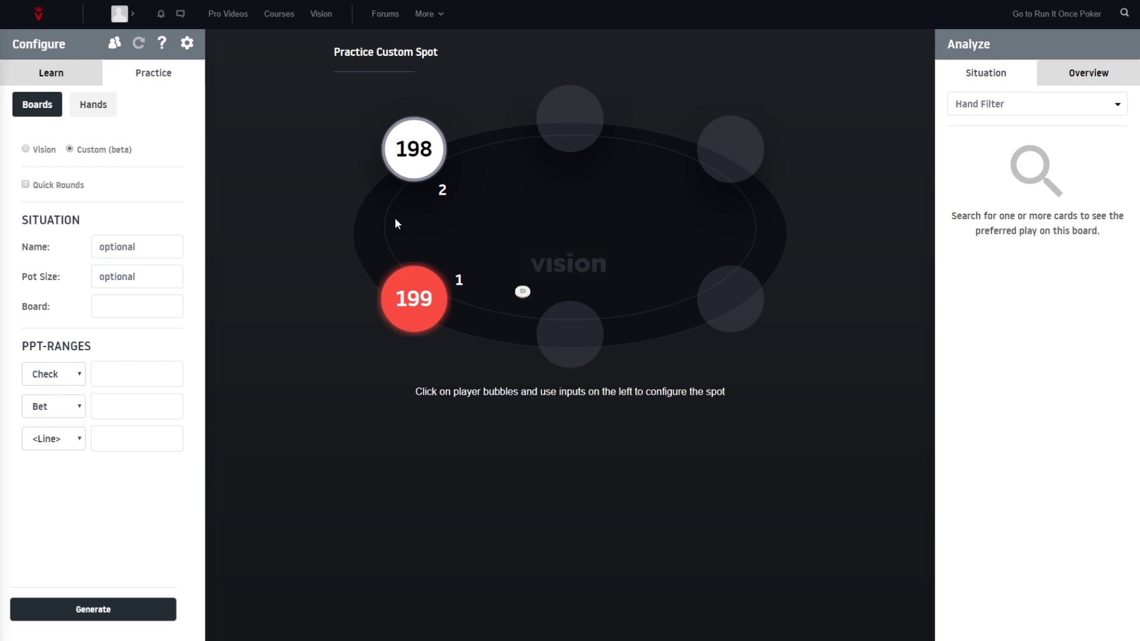
# Enter 'SB RFI' as the spot name and 3 as the pot size
pyautogui.click(130, 243)
pyautogui.write('SB ')
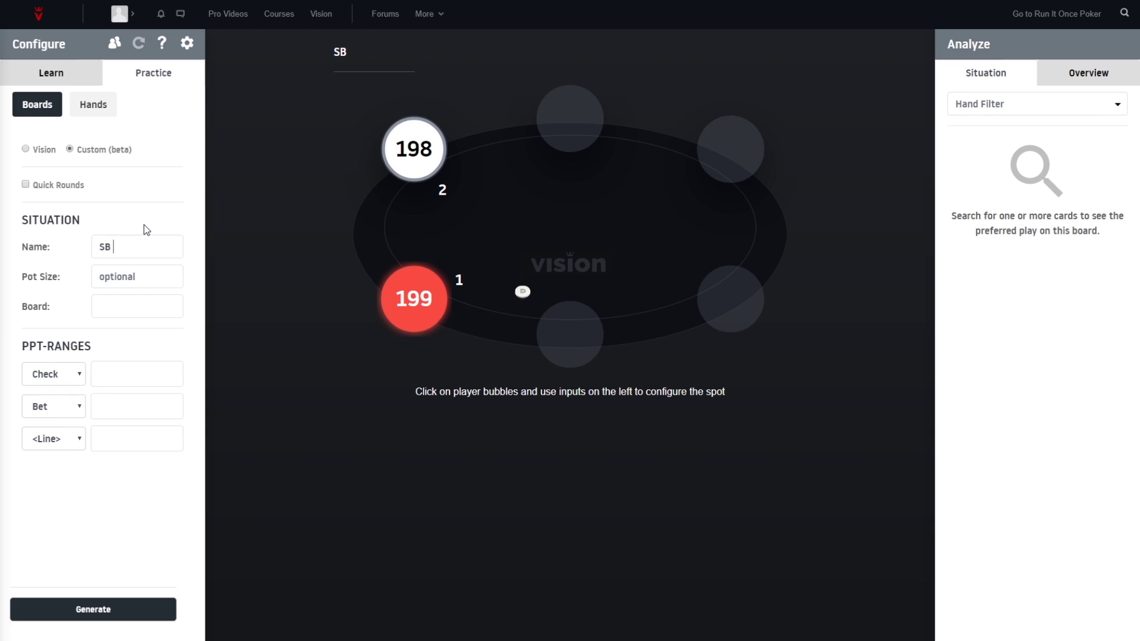
pyautogui.write('RFI')
pyautogui.click(134, 277)
pyautogui.write('3')
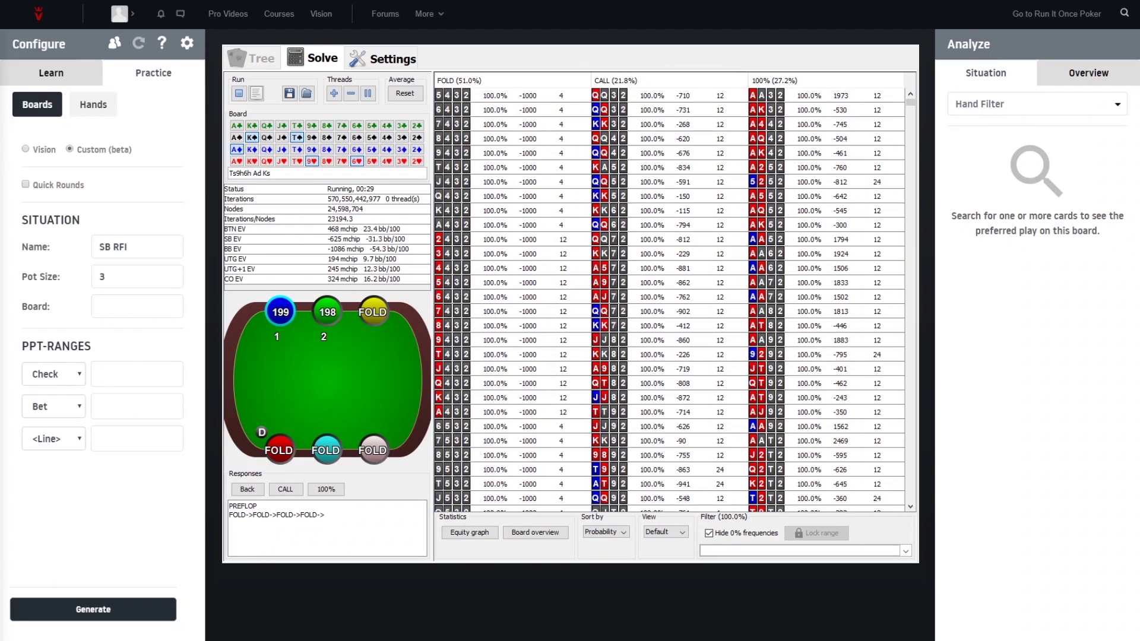
# Copy MonkerSolver's fold range into the first range slot as Fold
pyautogui.rightClick(463, 81)
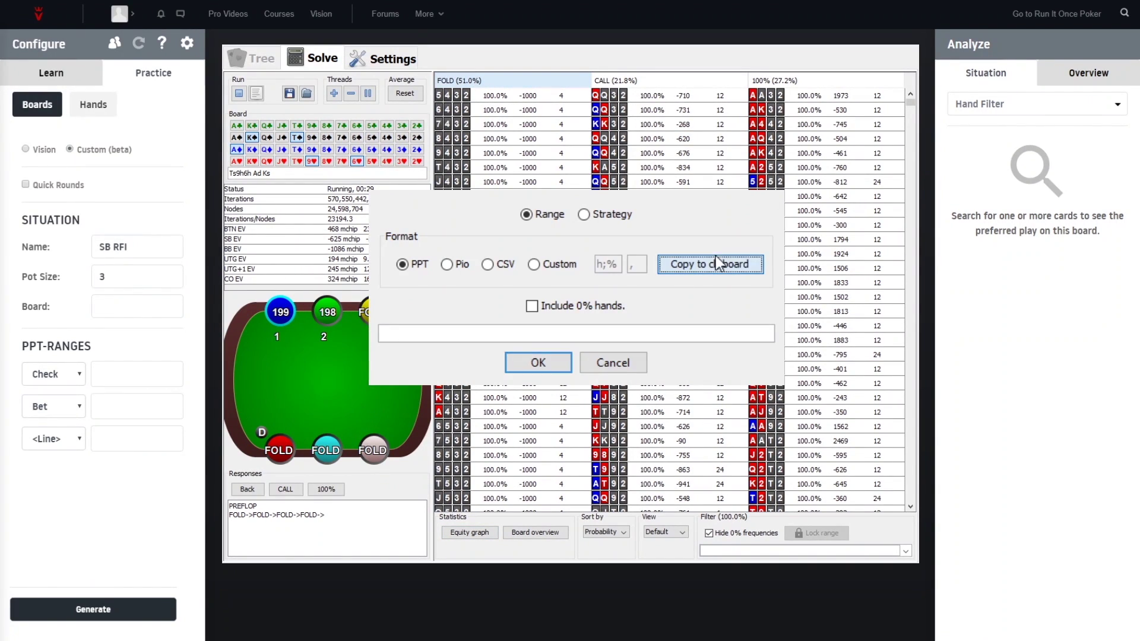
pyautogui.click(612, 363)
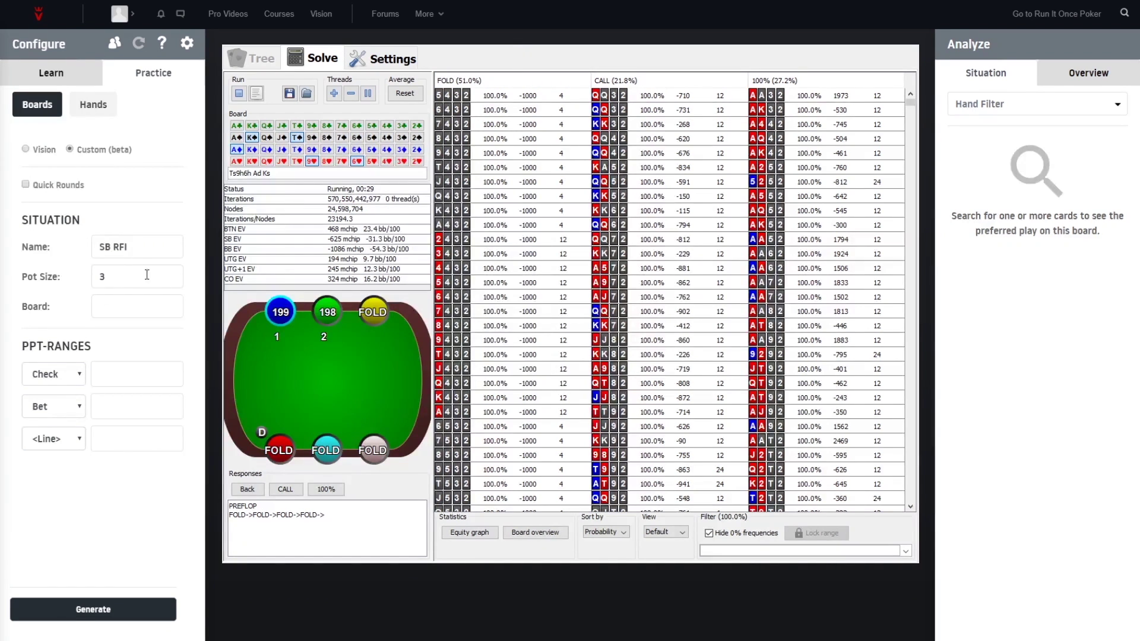
pyautogui.click(106, 373)
pyautogui.hotkey('ctrl', 'v')
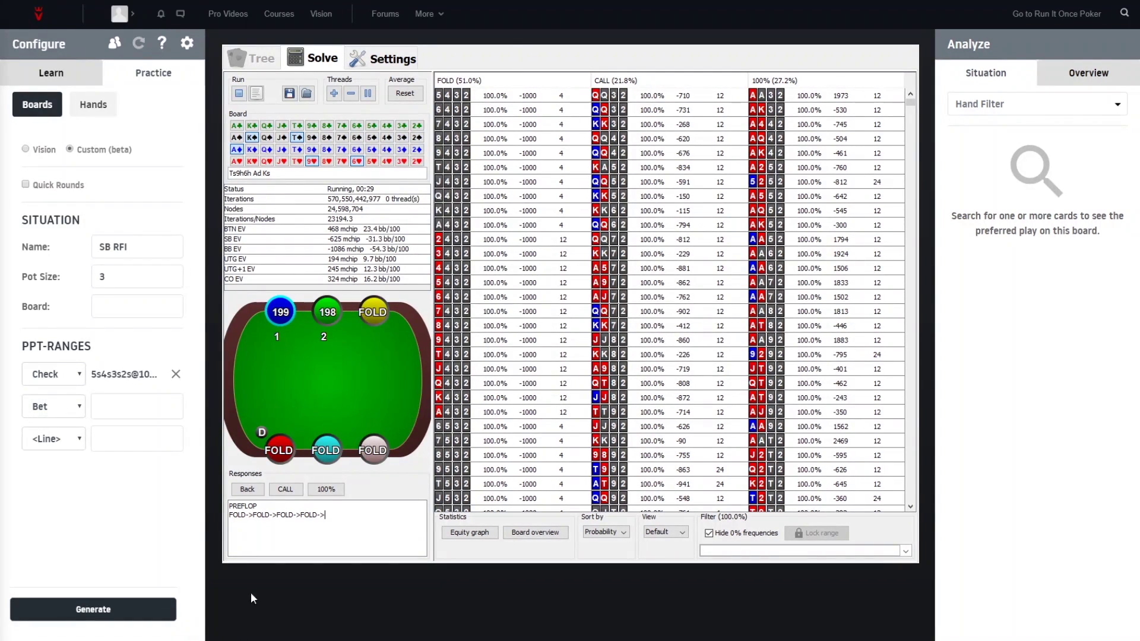
# Copy the call range into the second range slot as Call
pyautogui.click(656, 83)
pyautogui.hotkey('ctrl', 'c')
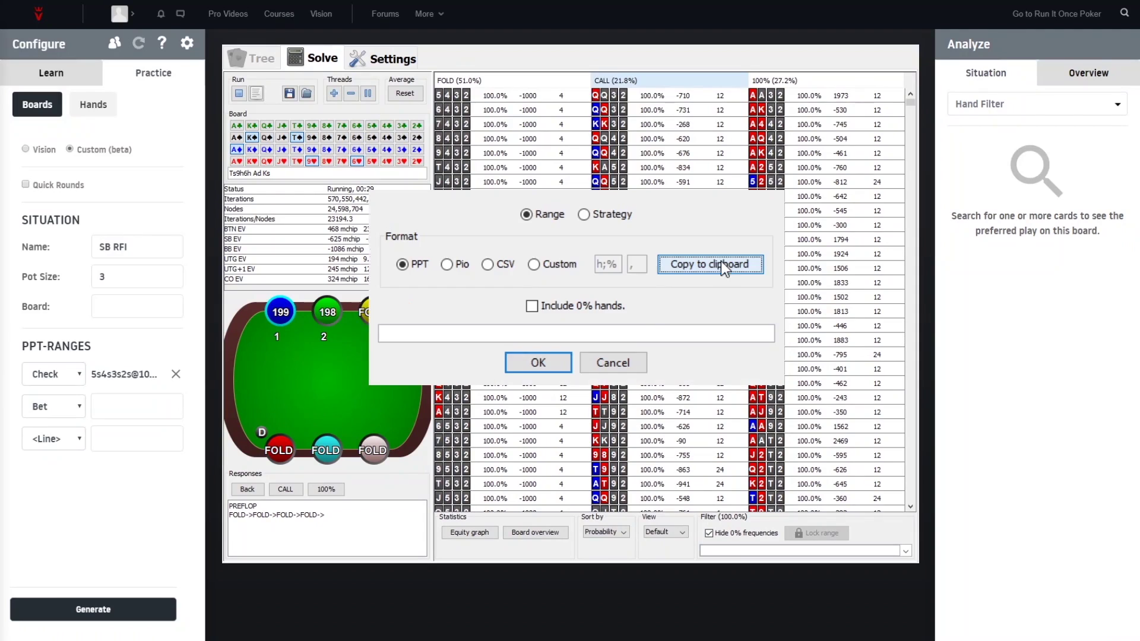
pyautogui.click(721, 261)
pyautogui.click(618, 363)
pyautogui.click(125, 407)
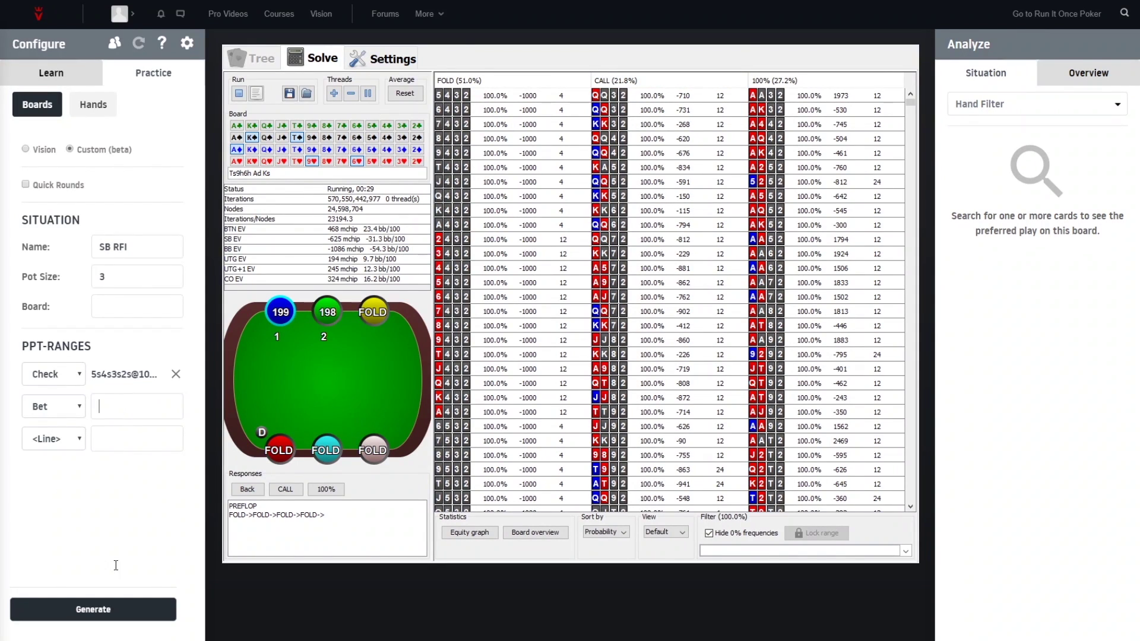
pyautogui.hotkey('ctrl', 'v')
# Copy the raise range into the third slot as Raise and generate a practice hand
pyautogui.click(828, 82)
pyautogui.hotkey('ctrl', 'c')
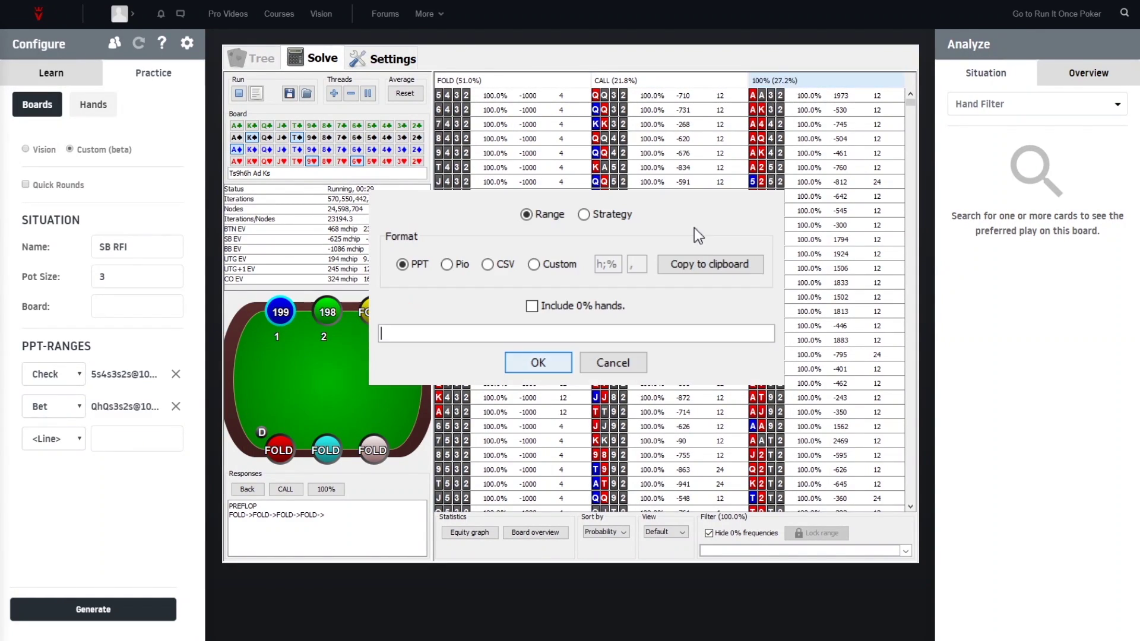
pyautogui.click(709, 263)
pyautogui.click(612, 362)
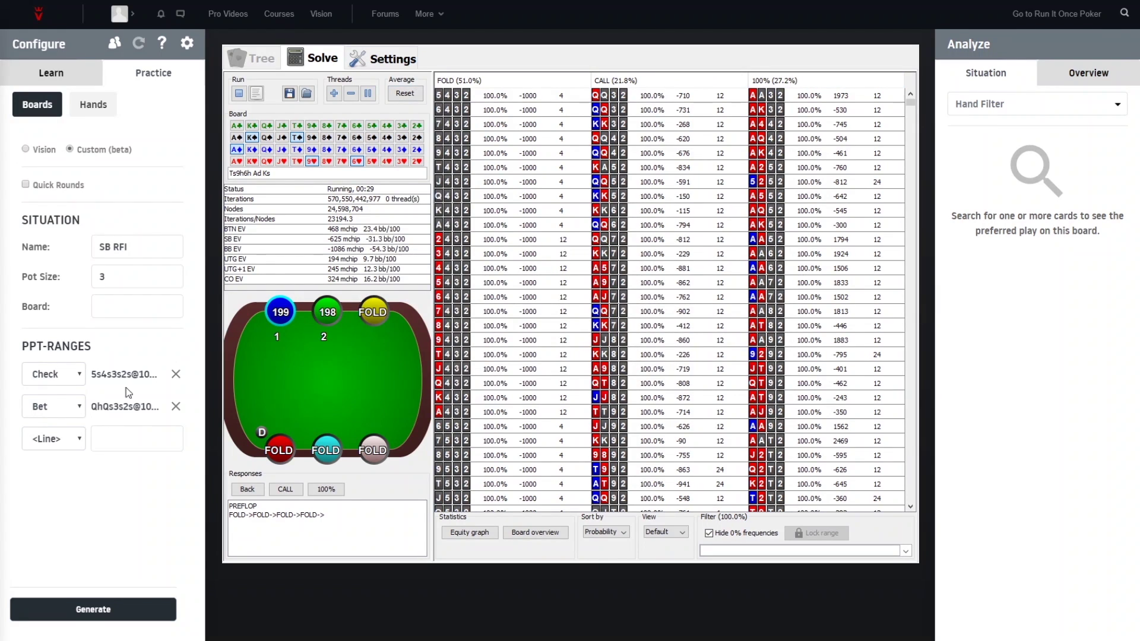
pyautogui.click(129, 438)
pyautogui.hotkey('ctrl', 'v')
pyautogui.scroll(-1, 60, 379)
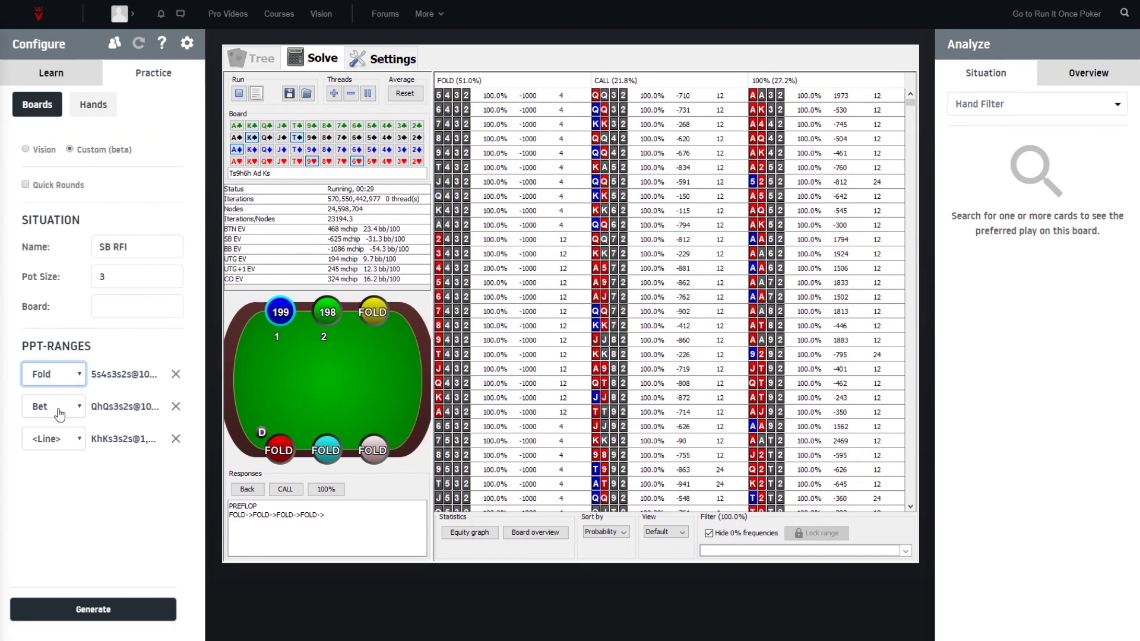
pyautogui.scroll(-1, 60, 405)
pyautogui.scroll(-2, 54, 440)
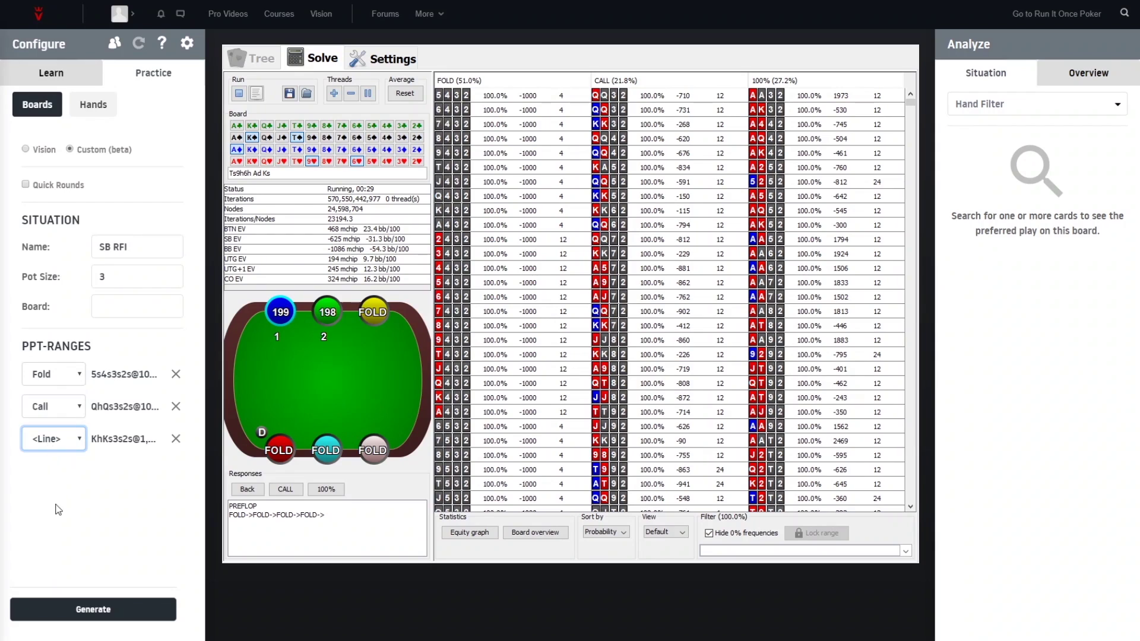
pyautogui.click(86, 609)
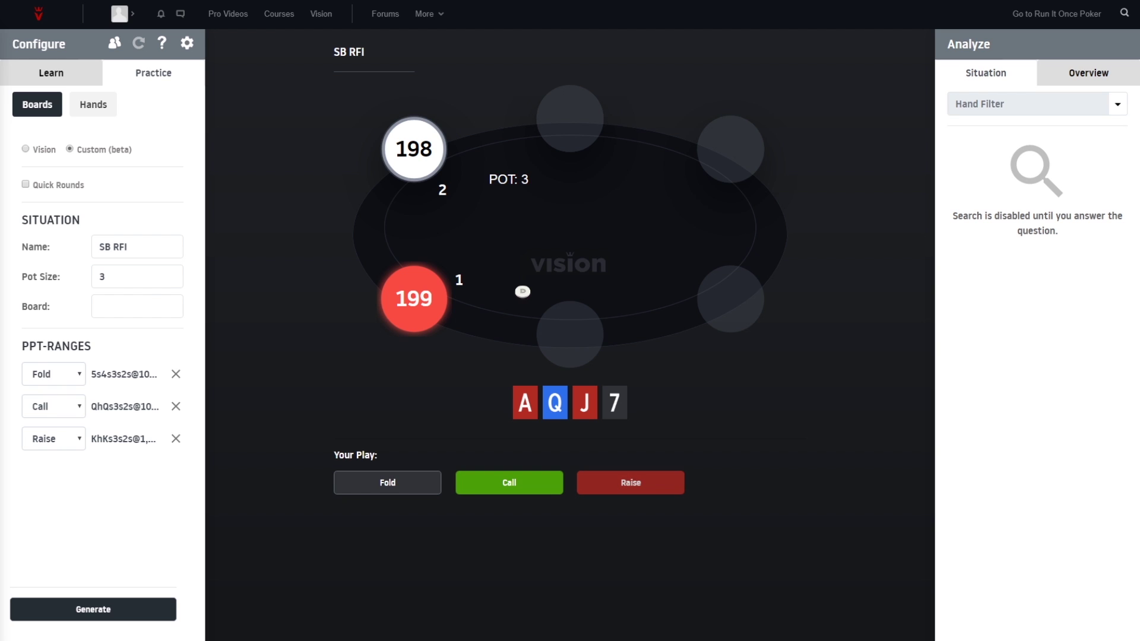
# Raise the AQJ7, AKJ9 and AKQJ hands, then fold the next hand, 6422
pyautogui.click(534, 482)
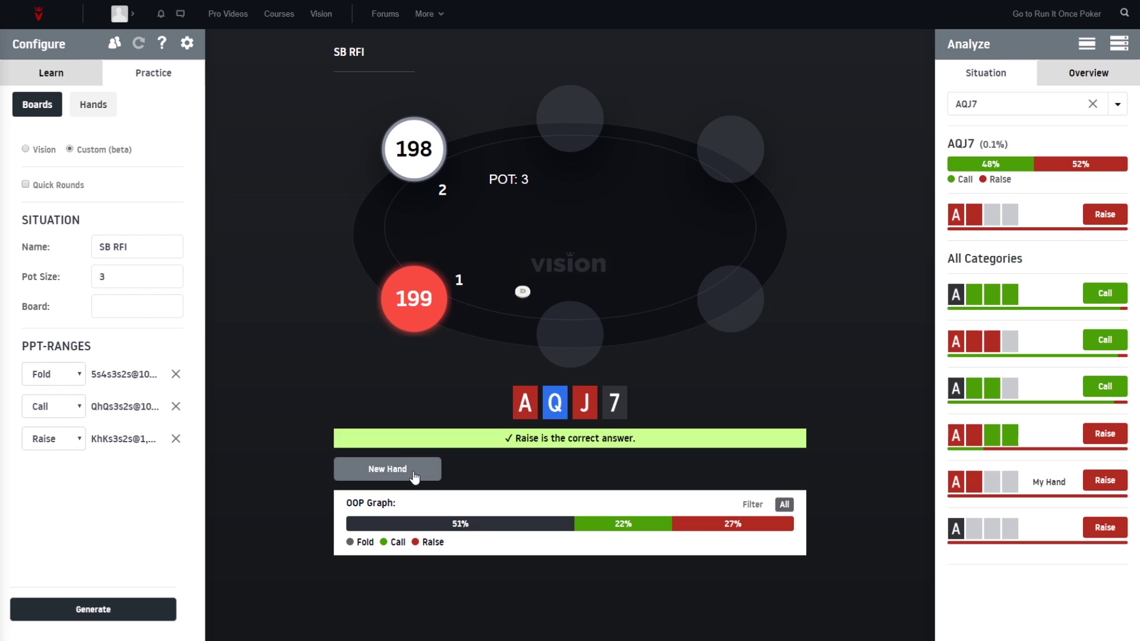
pyautogui.click(414, 477)
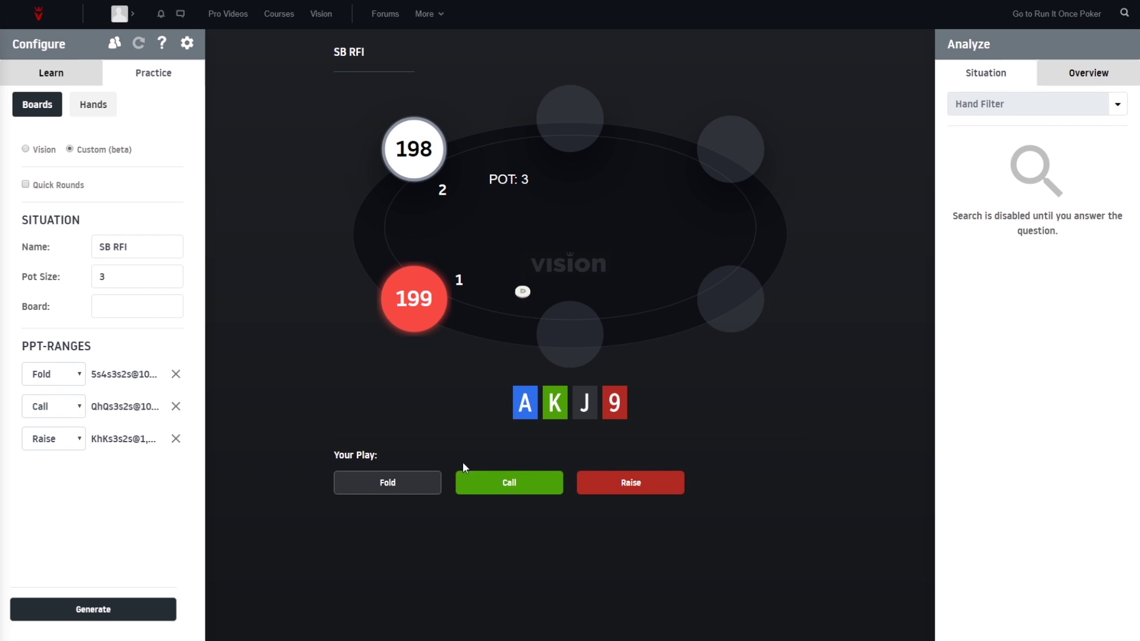
pyautogui.click(615, 483)
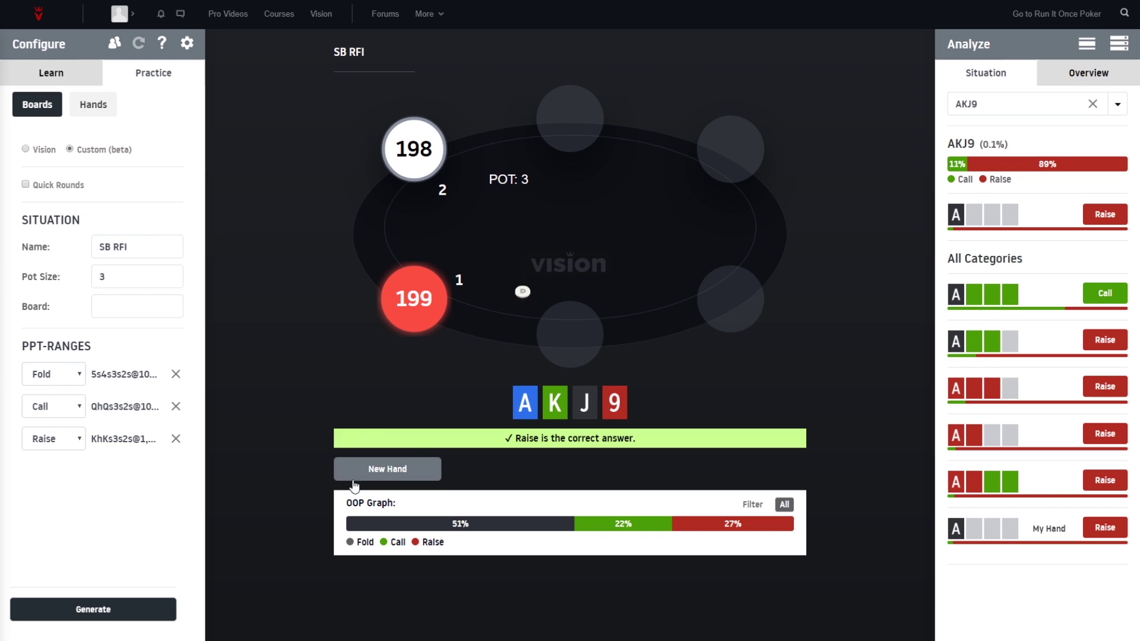
pyautogui.click(378, 470)
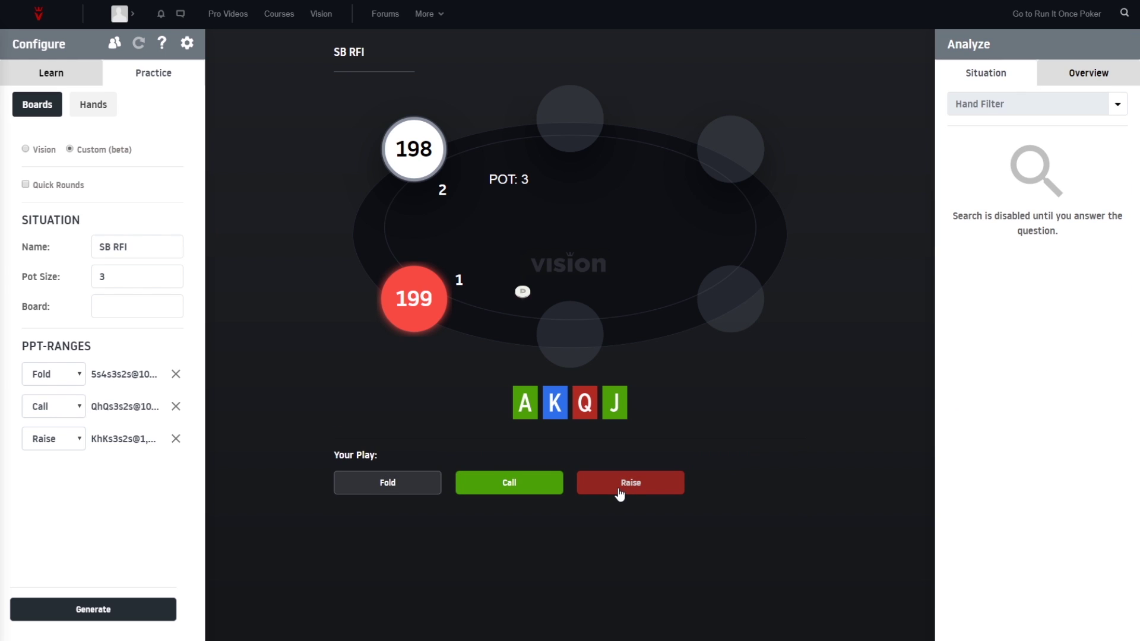
pyautogui.click(415, 483)
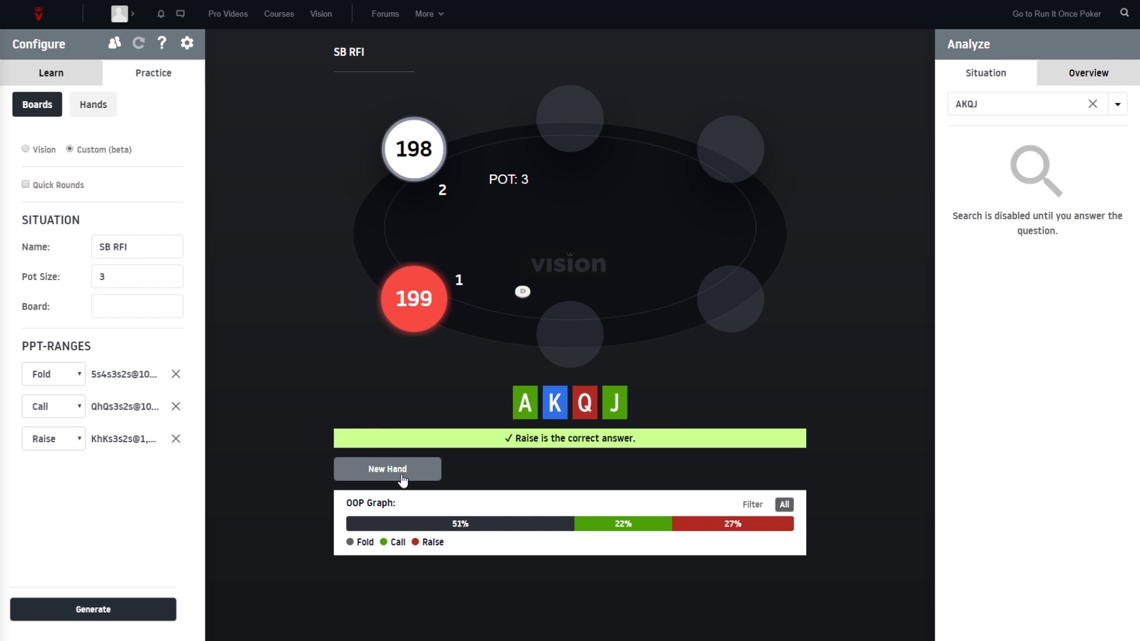
pyautogui.click(405, 470)
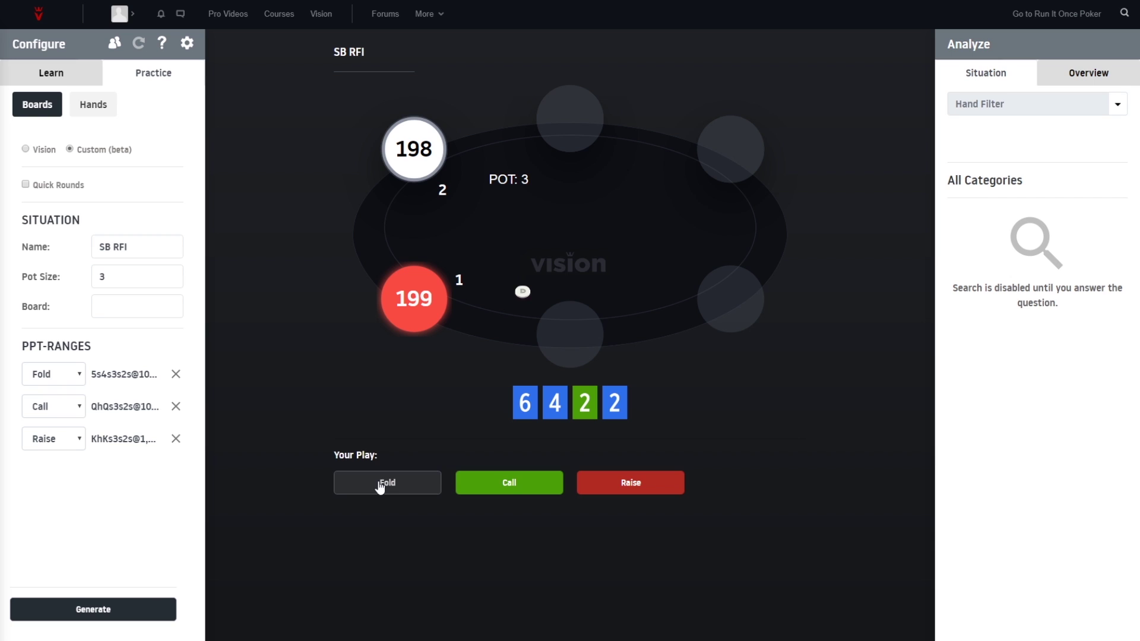
pyautogui.click(383, 483)
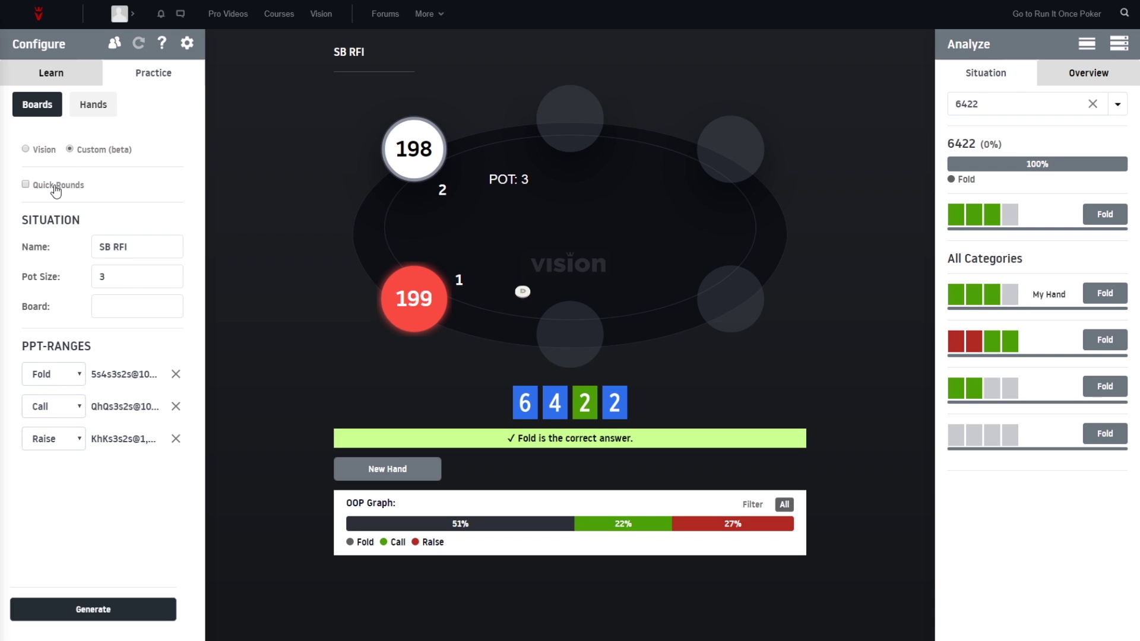
# Fold 7432, call QQ72 and raise 8644
pyautogui.click(388, 469)
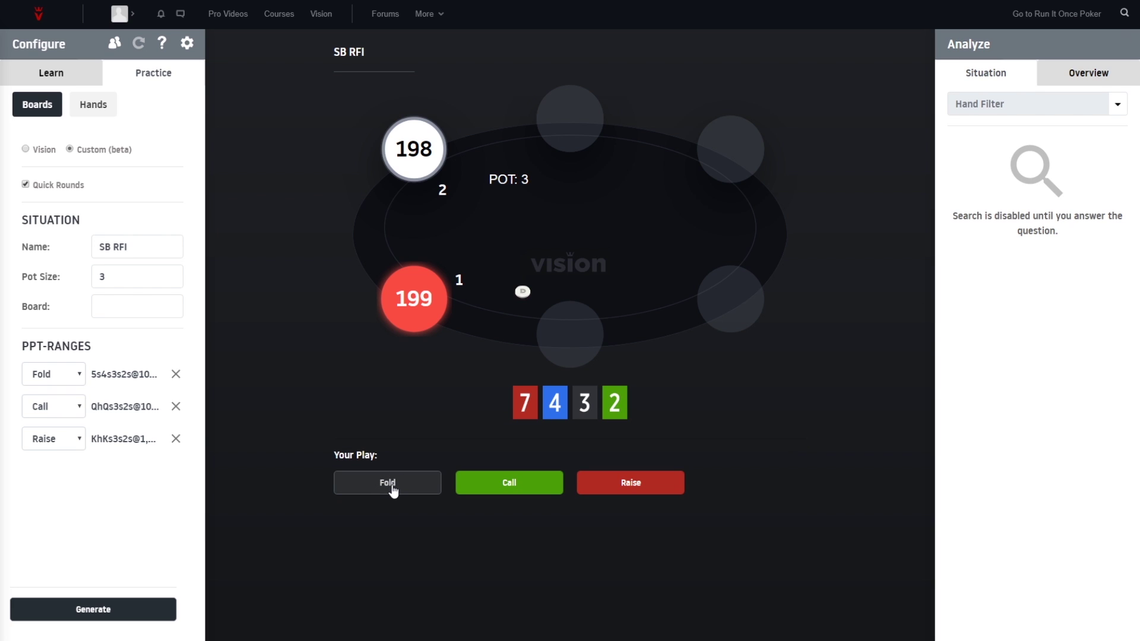
pyautogui.click(391, 486)
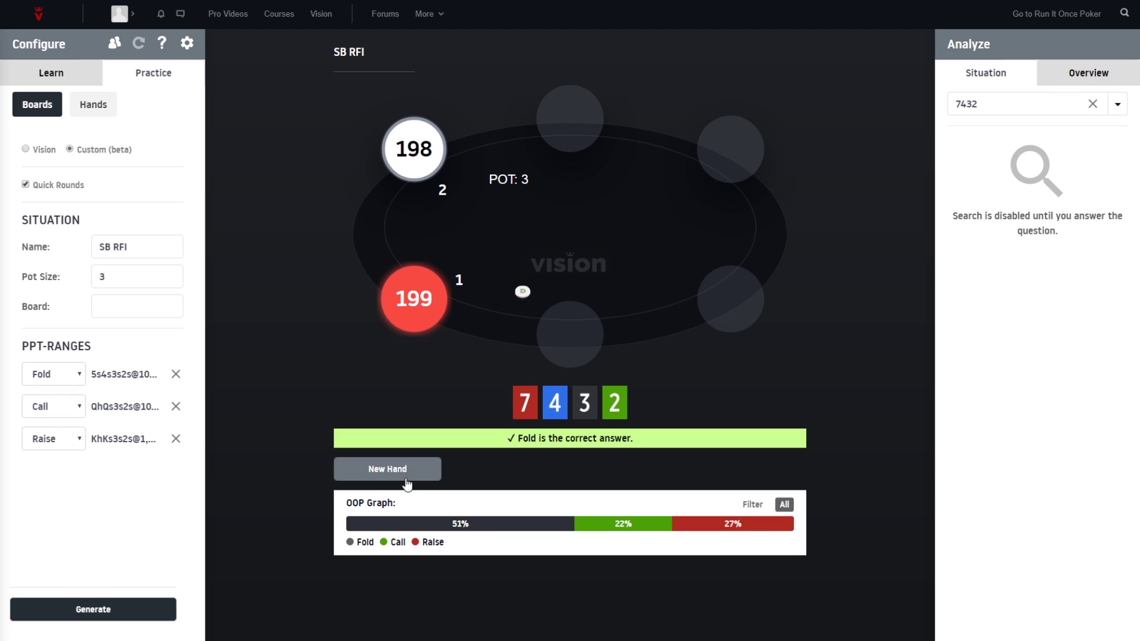
pyautogui.click(406, 470)
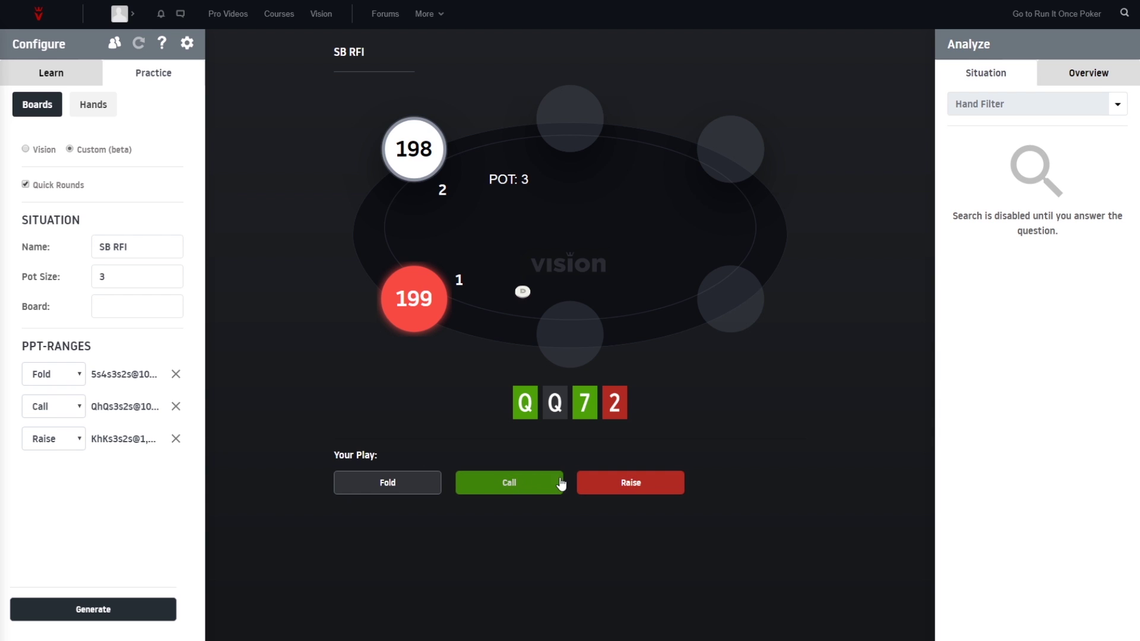
pyautogui.click(470, 487)
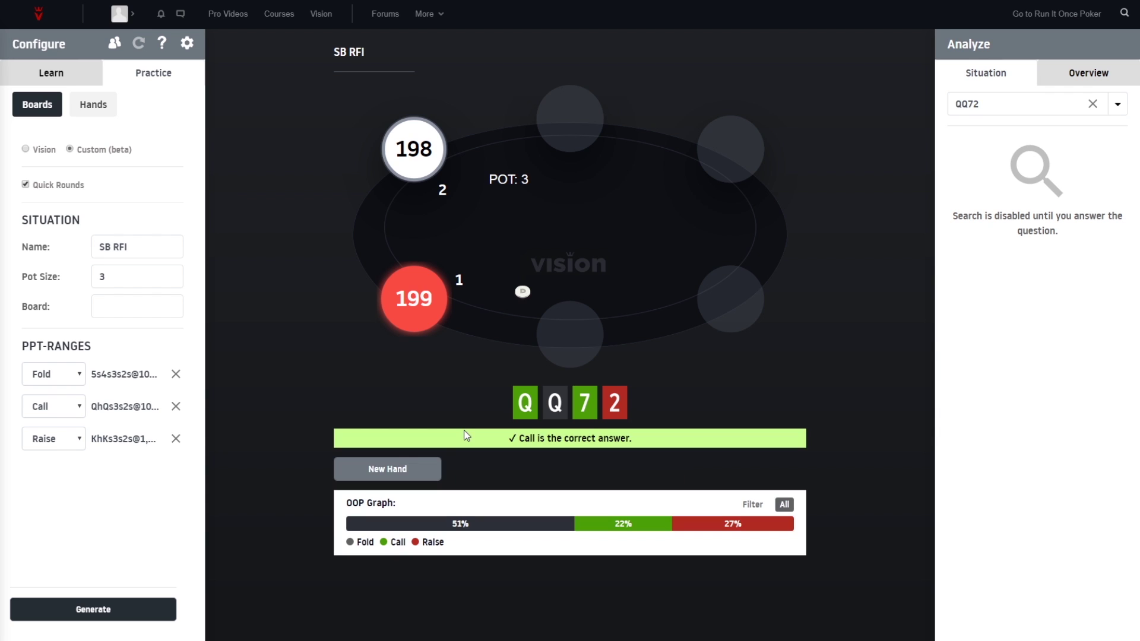
pyautogui.click(430, 470)
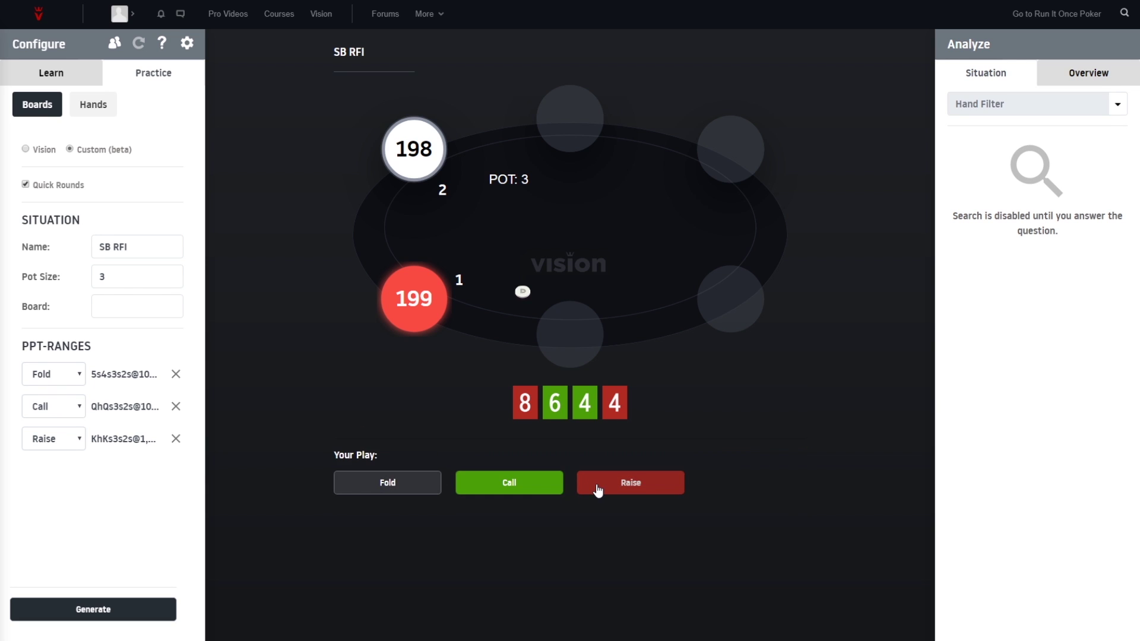
pyautogui.click(598, 485)
# Call 8776 and 9866, then fold T733, KQ82 and A754
pyautogui.click(406, 469)
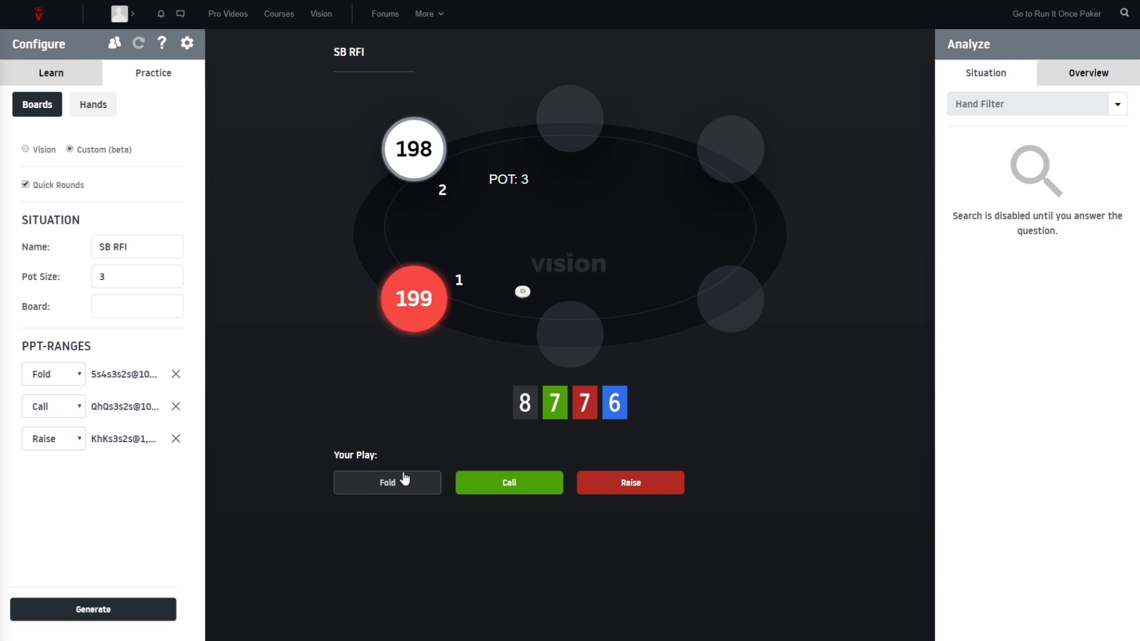
pyautogui.click(484, 490)
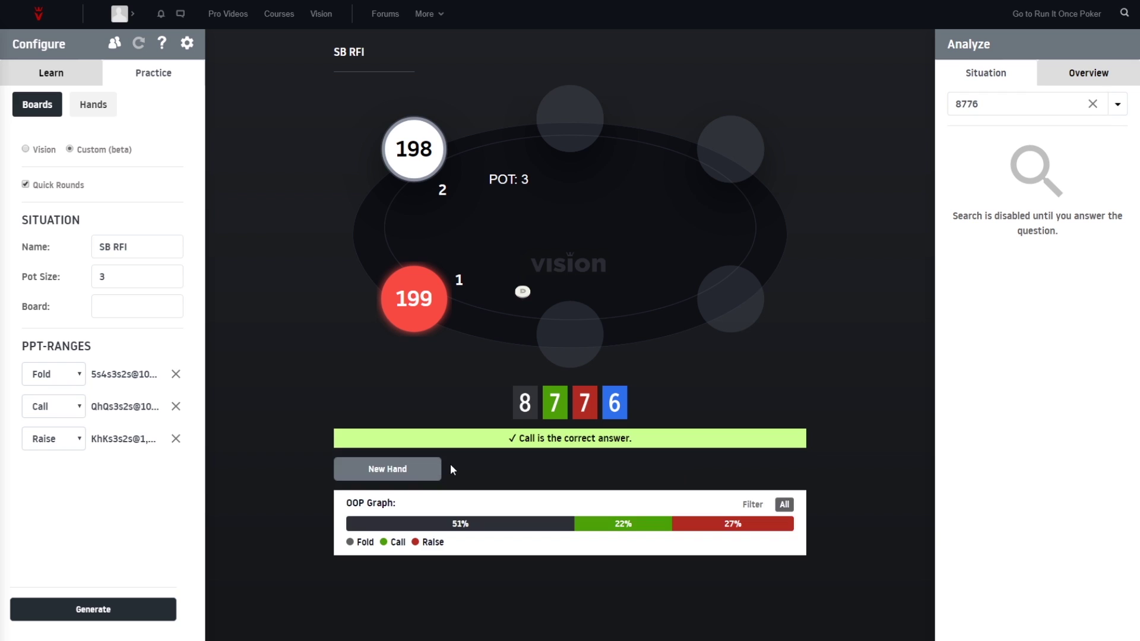
pyautogui.click(450, 464)
pyautogui.click(498, 485)
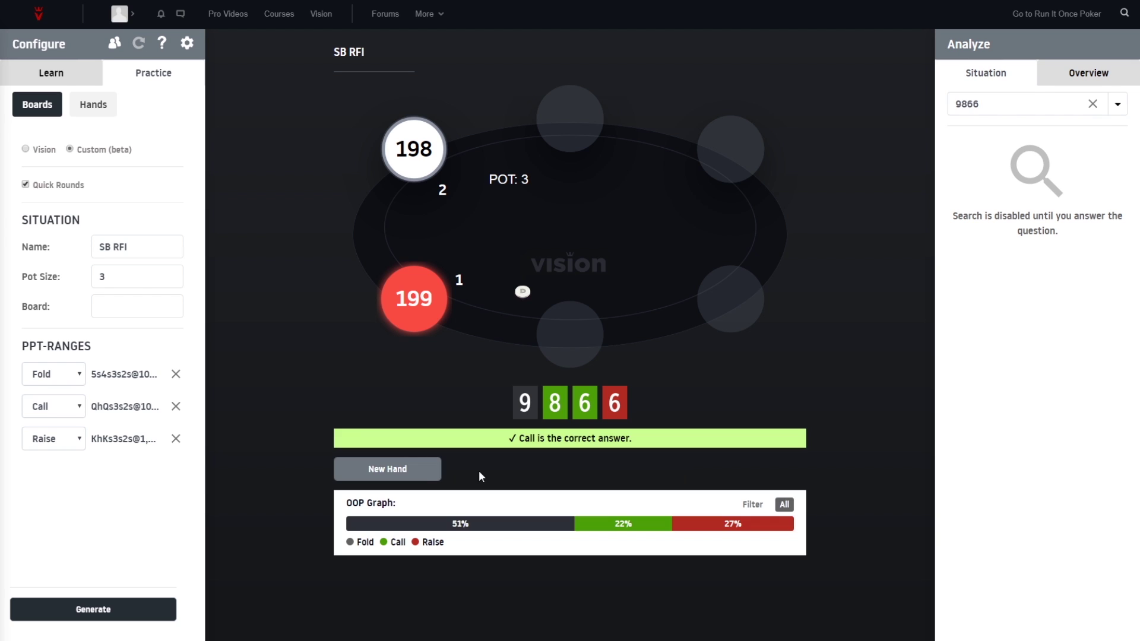
pyautogui.click(391, 469)
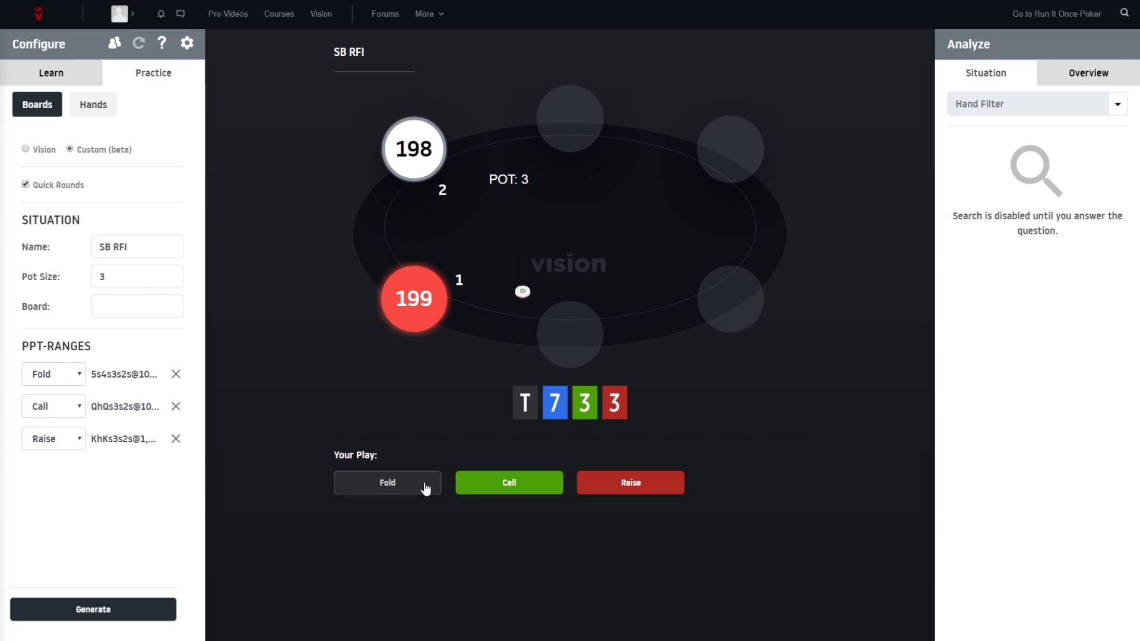
pyautogui.click(426, 486)
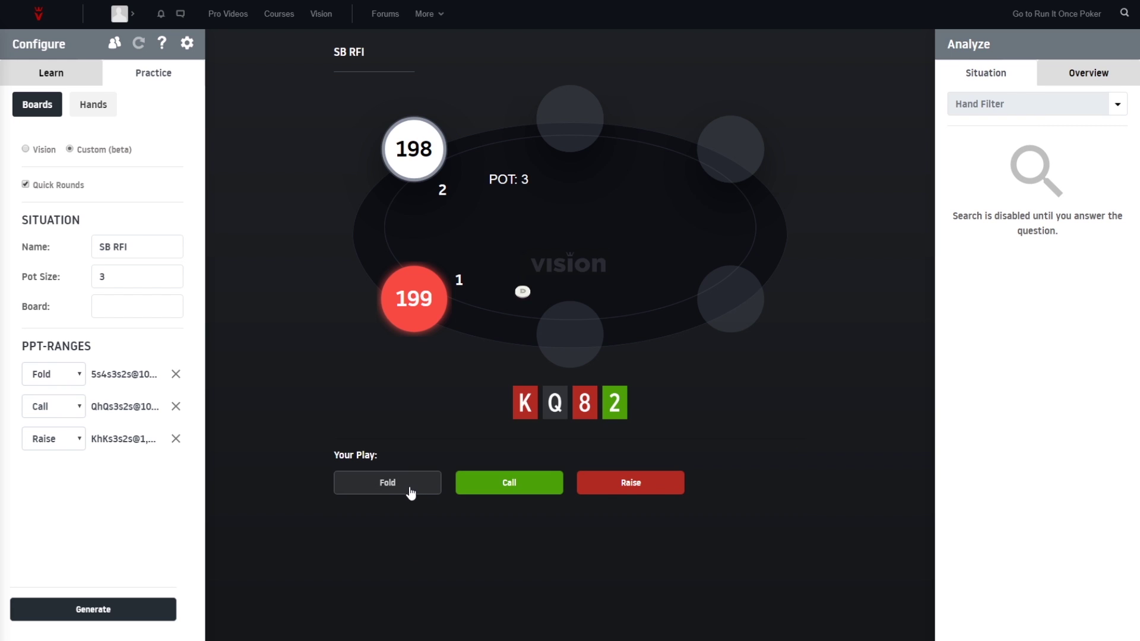
pyautogui.click(411, 492)
pyautogui.click(392, 472)
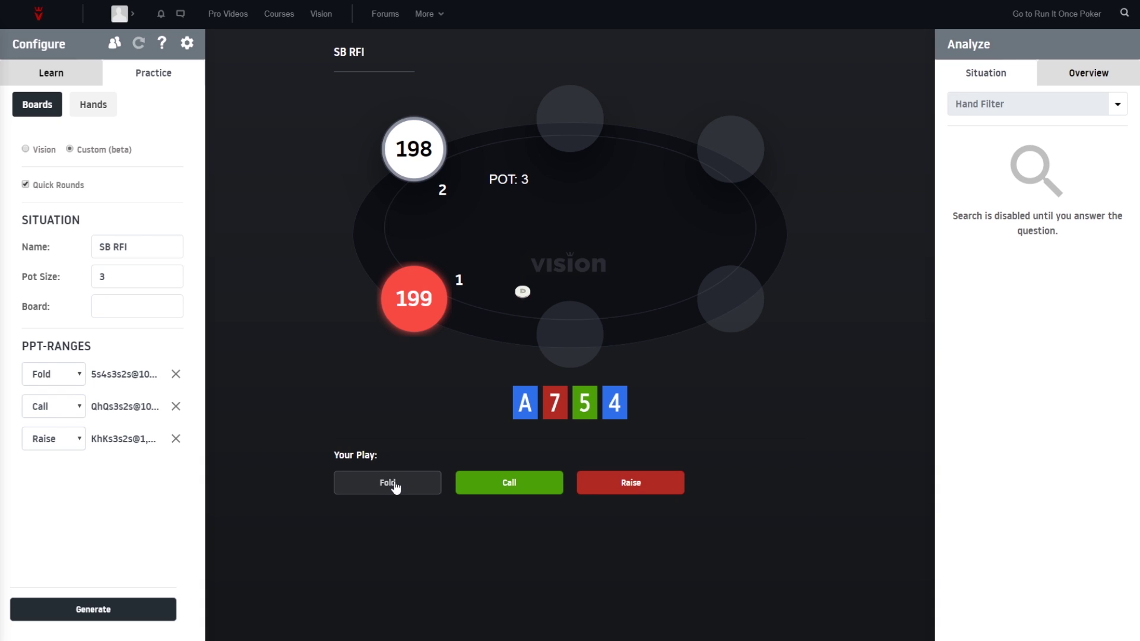
pyautogui.click(396, 485)
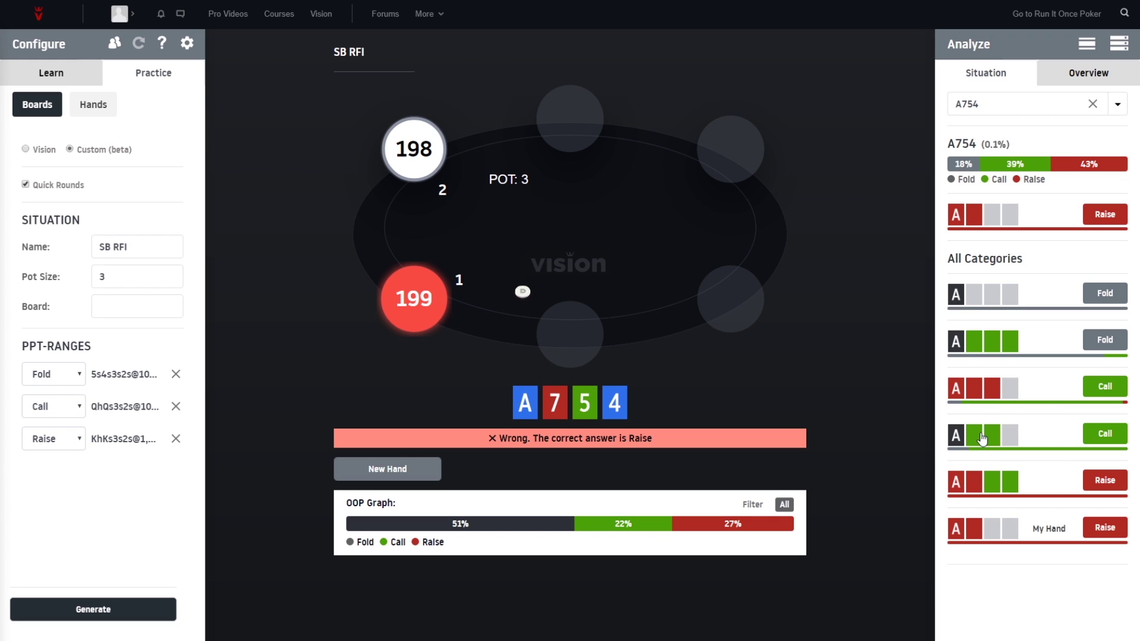
# Expand and collapse a folding category's hand list in the Analyze panel, then deal AT62
pyautogui.click(977, 342)
pyautogui.scroll(-1, 975, 378)
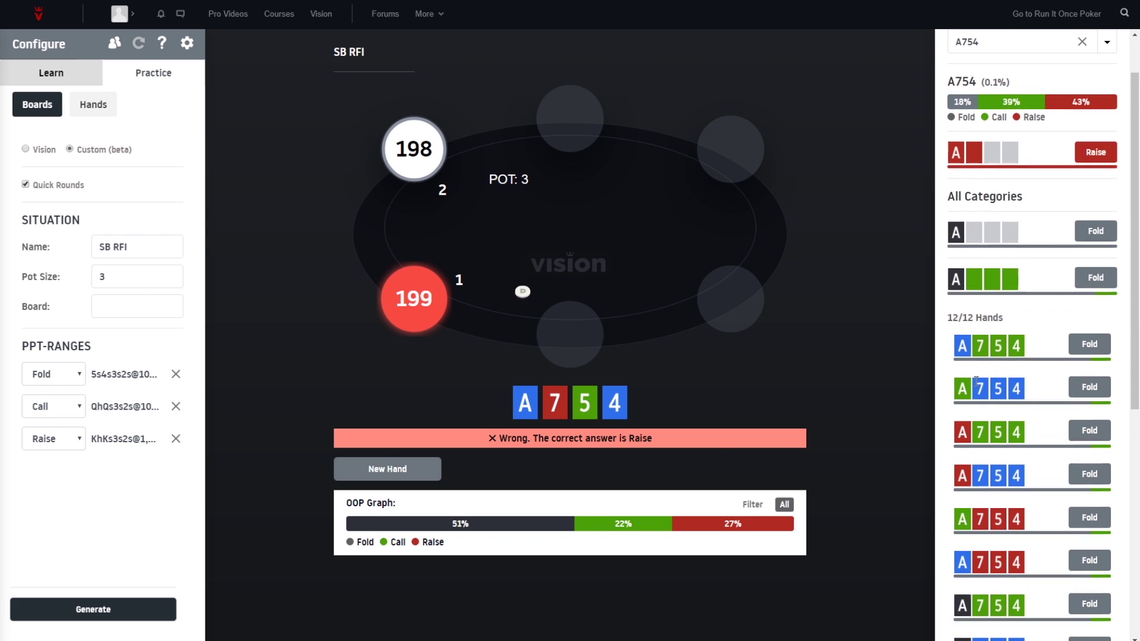
pyautogui.click(999, 280)
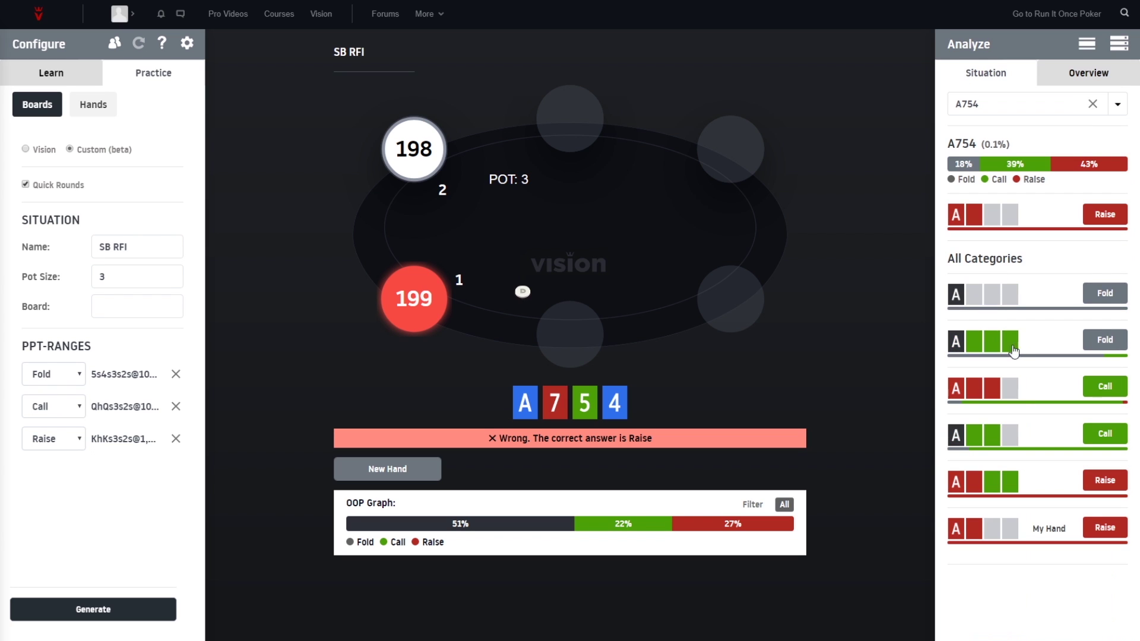
pyautogui.click(387, 468)
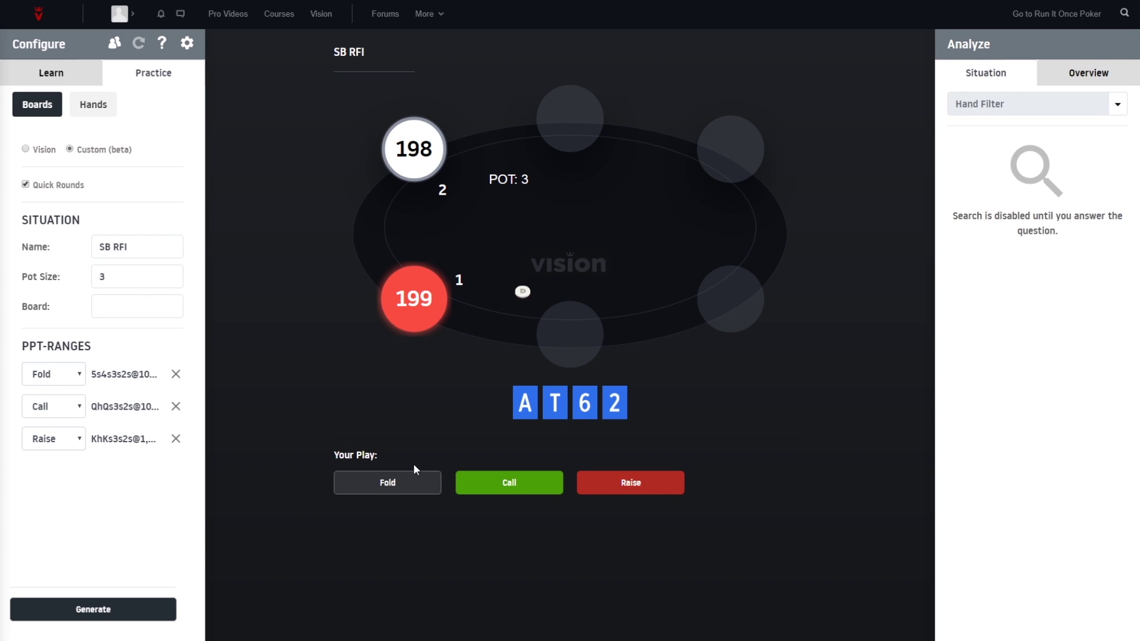
# Fold AT62, raise AQJ9, and look up AQJ9's strategy breakdown
pyautogui.click(405, 485)
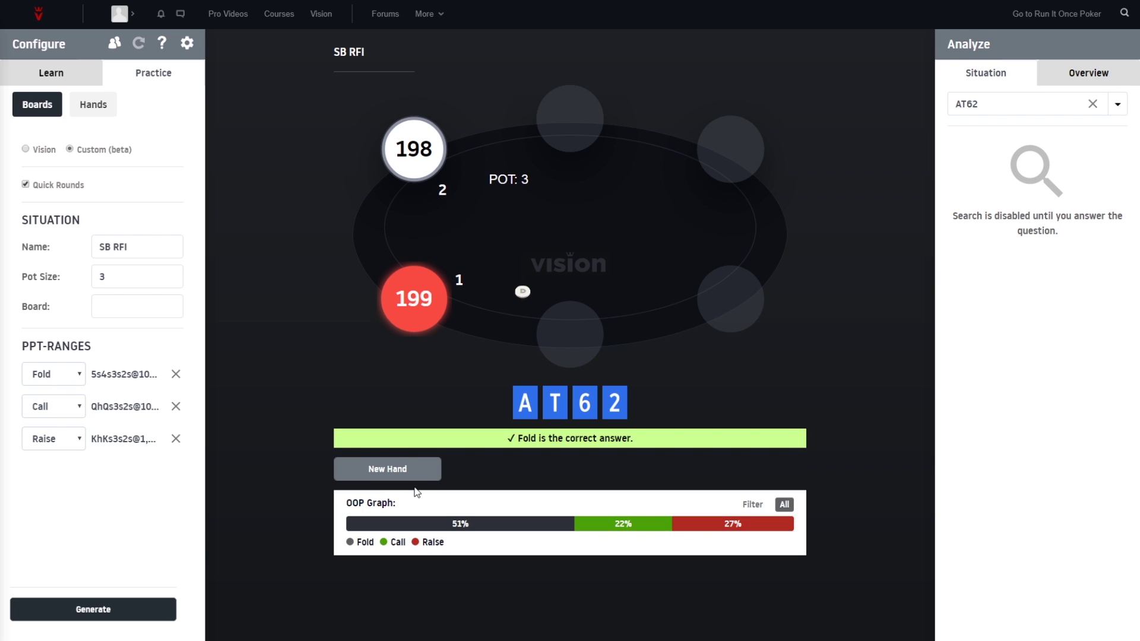
pyautogui.click(410, 475)
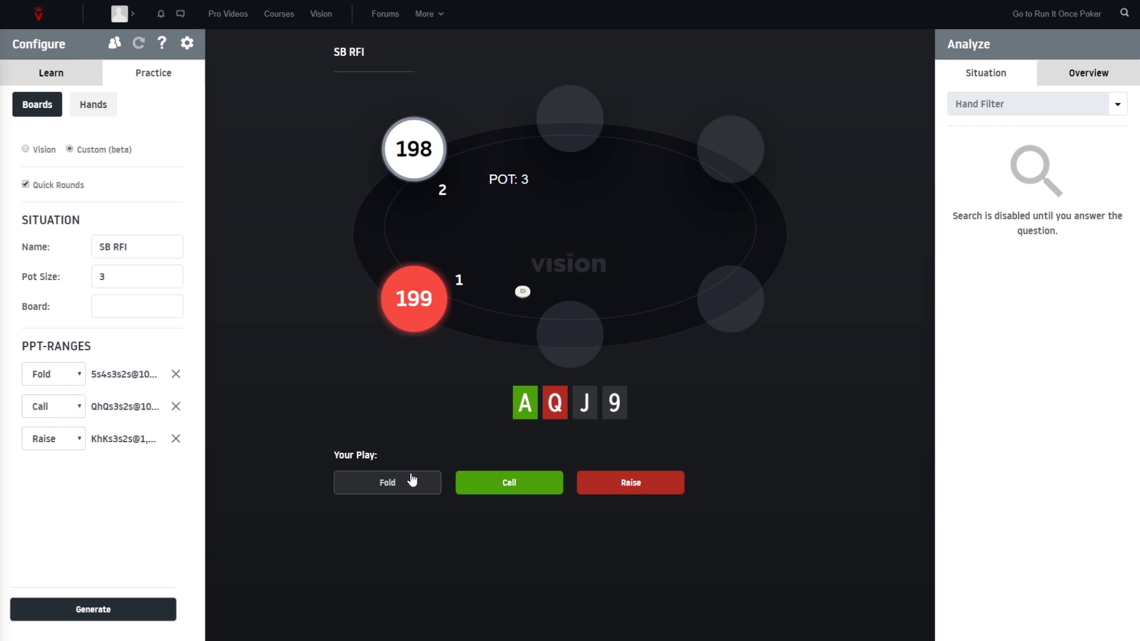
pyautogui.click(592, 488)
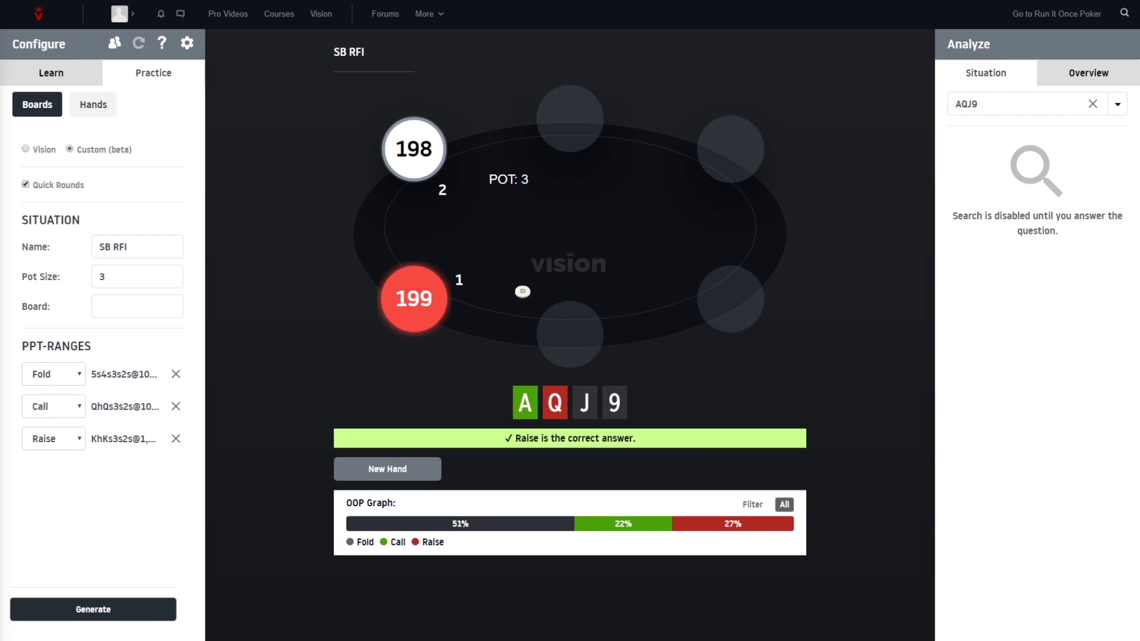
pyautogui.click(993, 106)
pyautogui.press('Return')
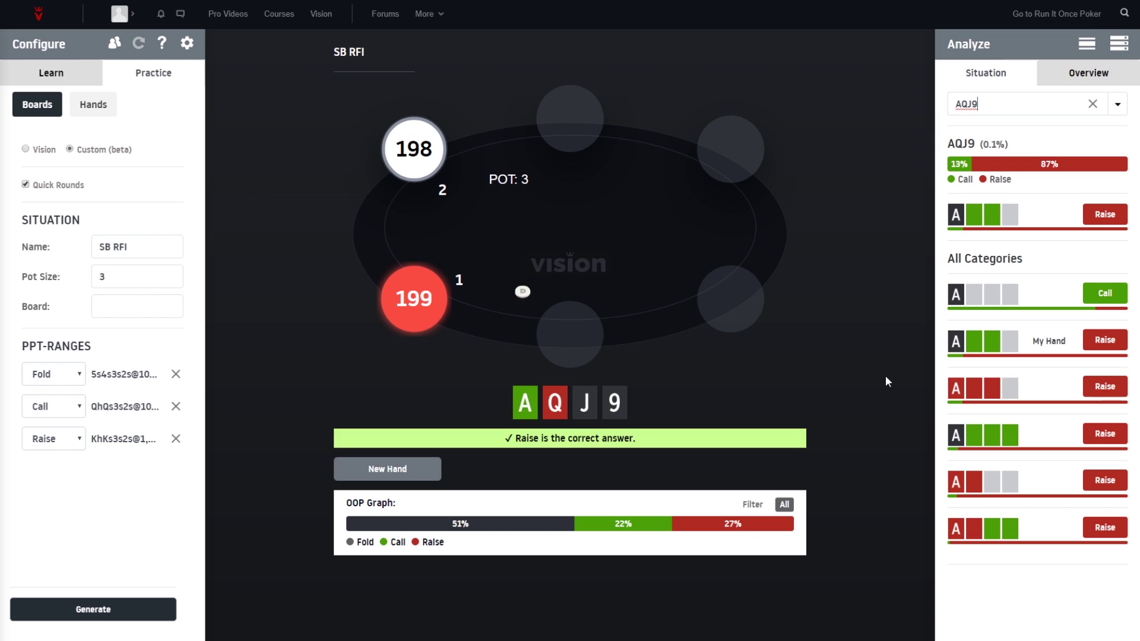
# Turn off Quick Rounds, fold A942 and AJ82, then deal AJ63
pyautogui.click(71, 188)
pyautogui.click(360, 469)
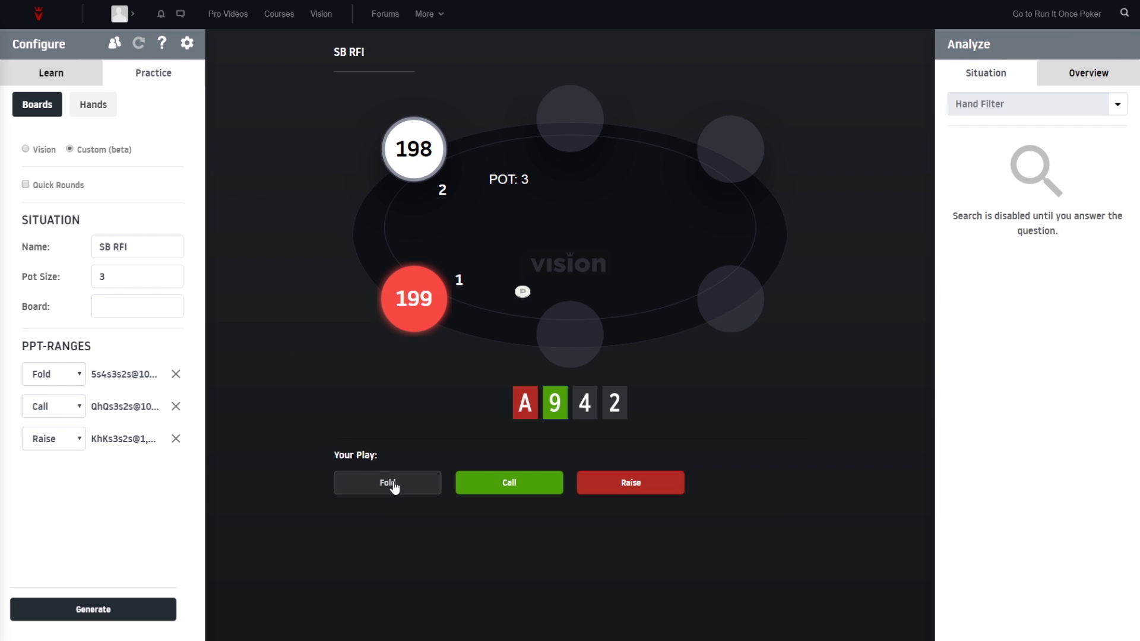
pyautogui.click(393, 484)
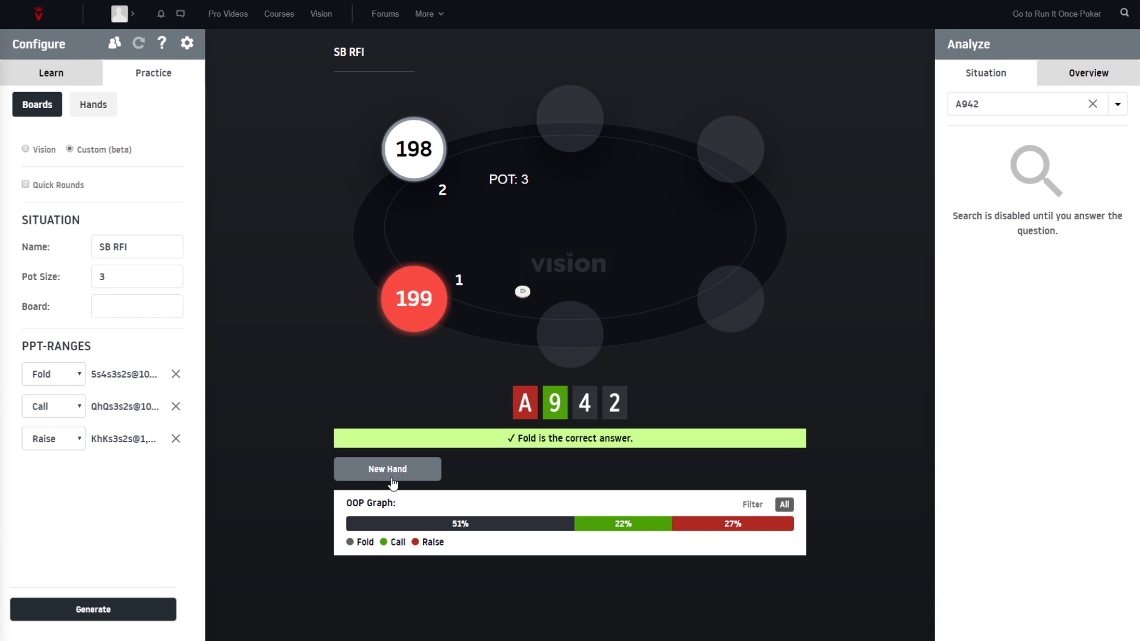
pyautogui.click(378, 468)
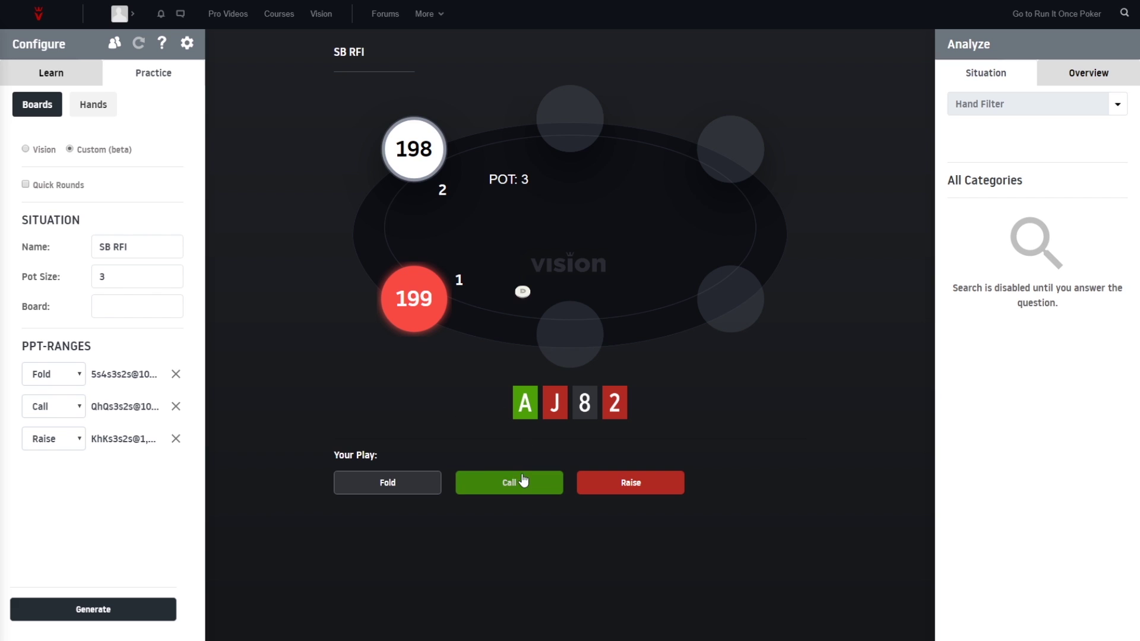
pyautogui.click(406, 489)
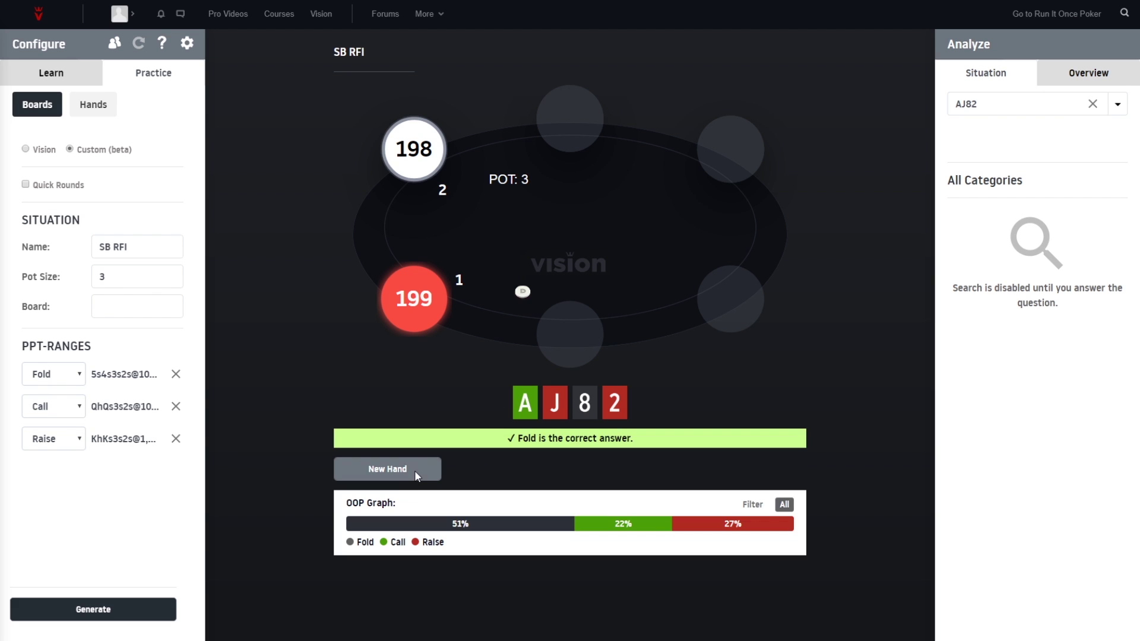
pyautogui.click(411, 469)
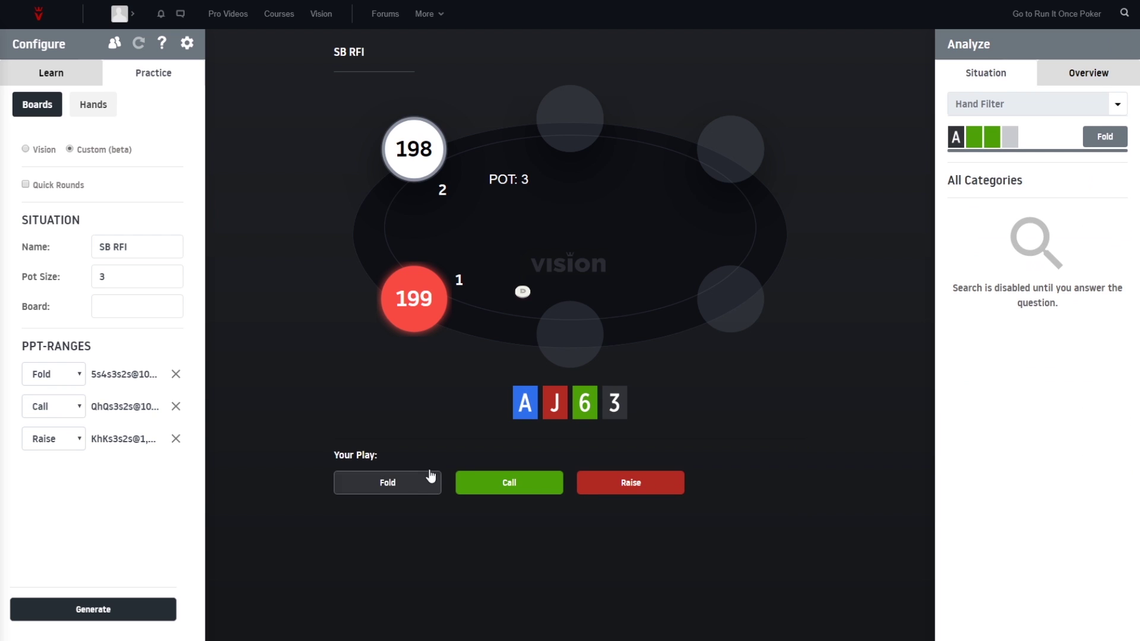
# Fold AJ63, then expand and collapse the Raise category's hand list
pyautogui.click(399, 491)
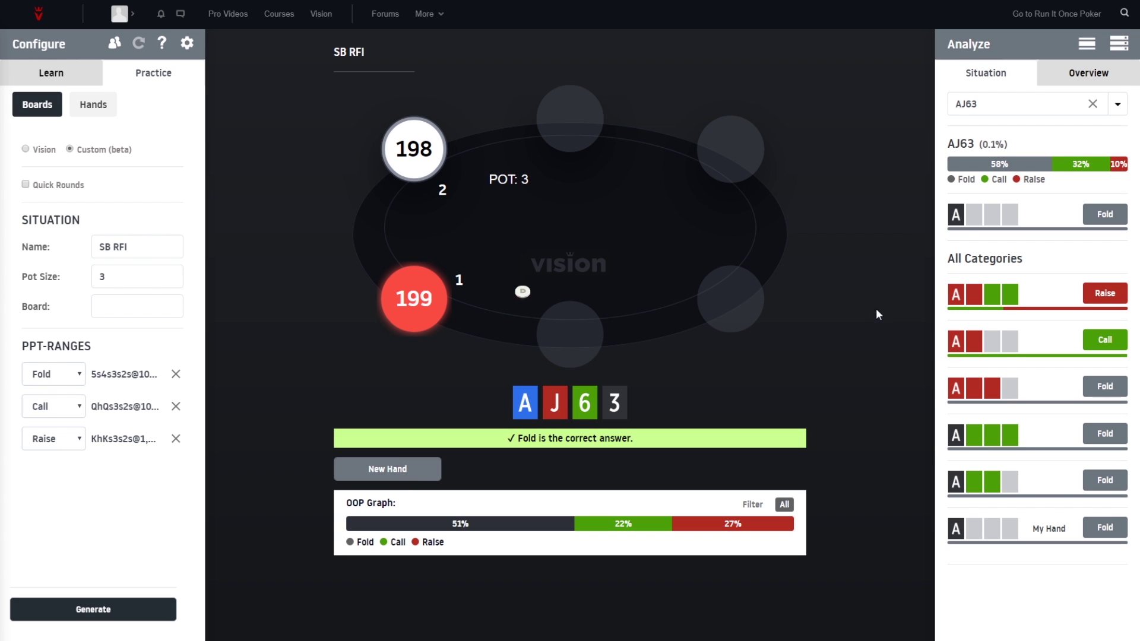
pyautogui.click(1031, 302)
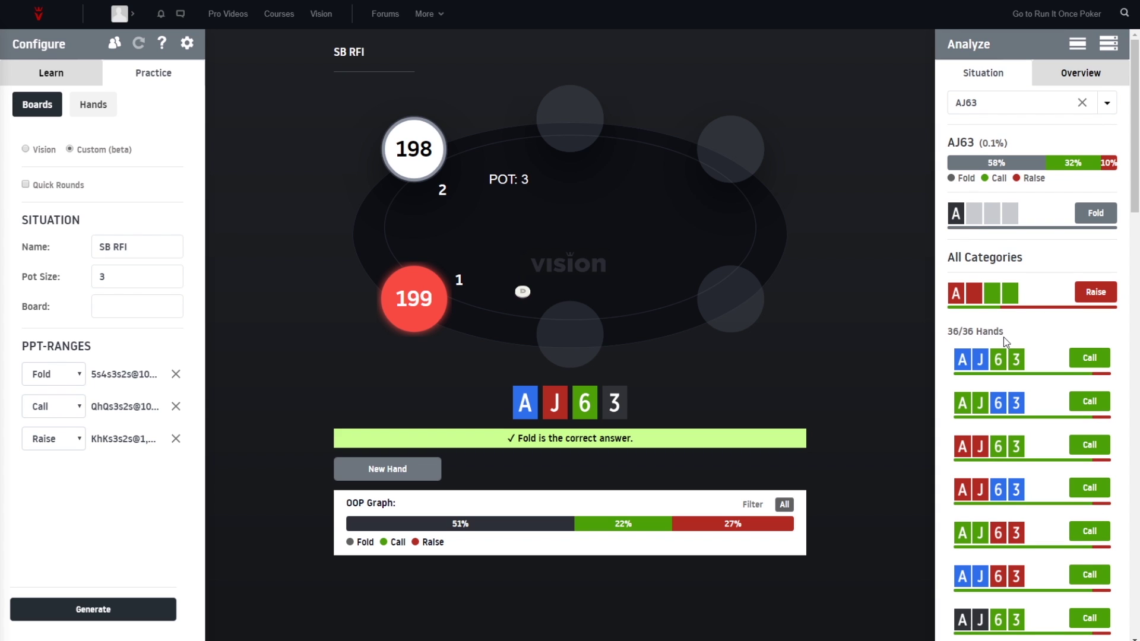
pyautogui.scroll(-1, 1004, 341)
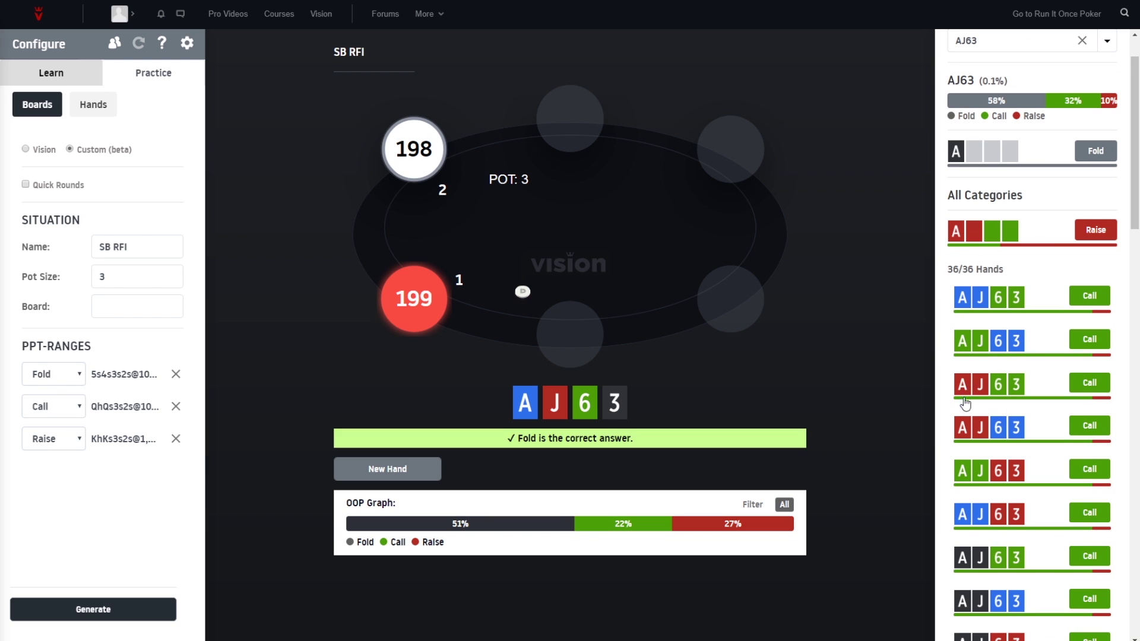
pyautogui.scroll(-2, 964, 401)
pyautogui.scroll(-1, 964, 401)
pyautogui.scroll(-3, 967, 481)
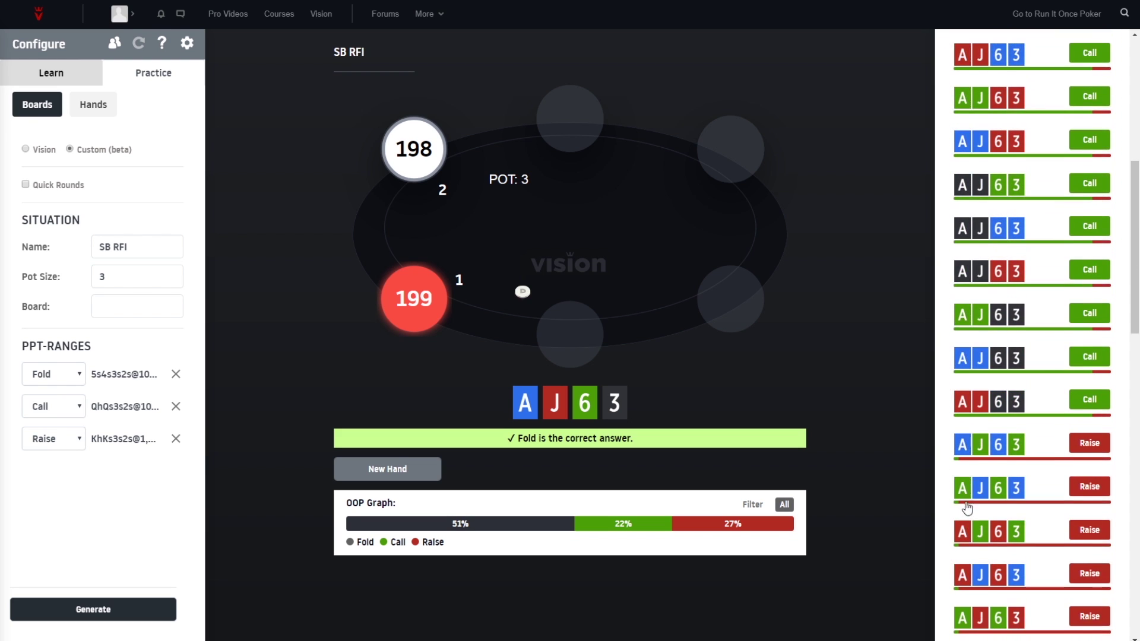
pyautogui.scroll(-1, 967, 508)
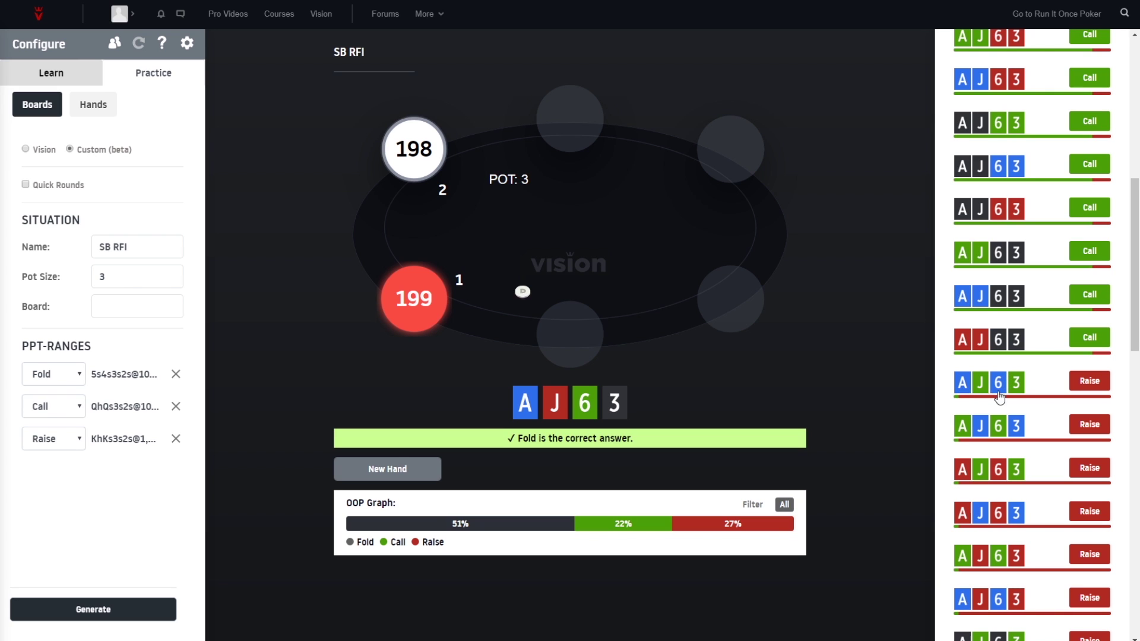
pyautogui.scroll(5, 976, 392)
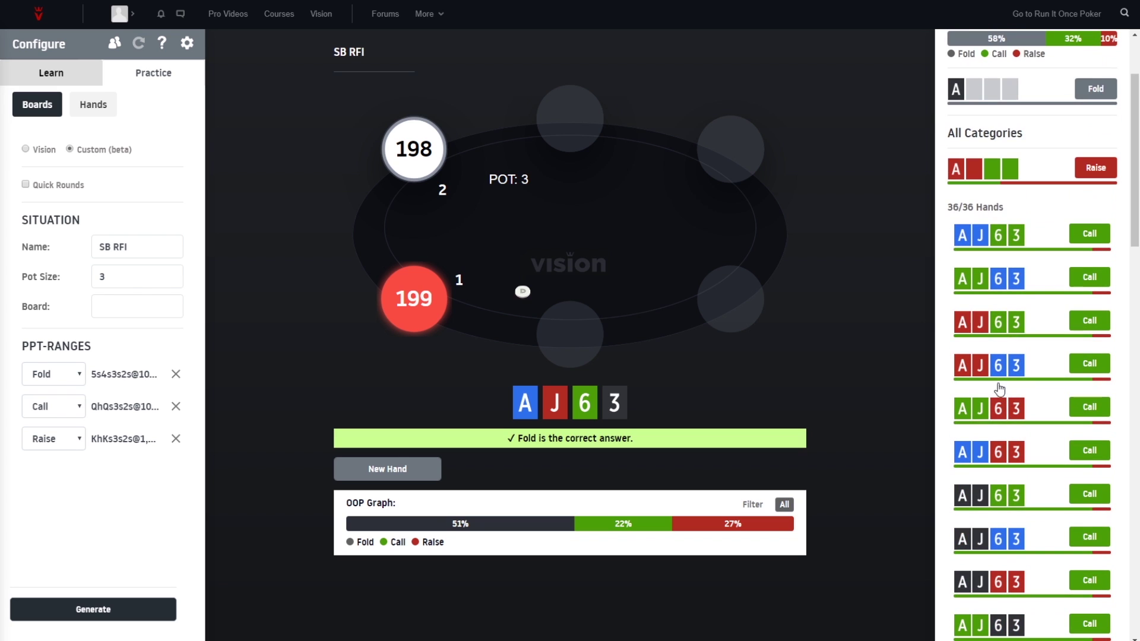
pyautogui.click(996, 242)
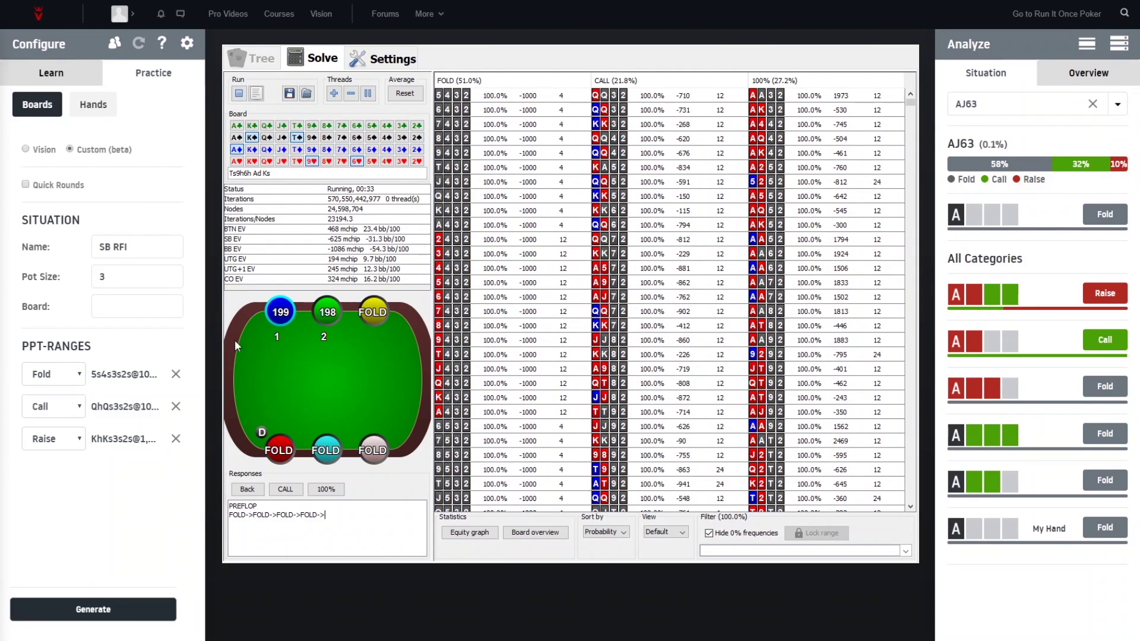
# Clear the three practice ranges and paste in the button's MonkerSolver fold range
pyautogui.click(246, 489)
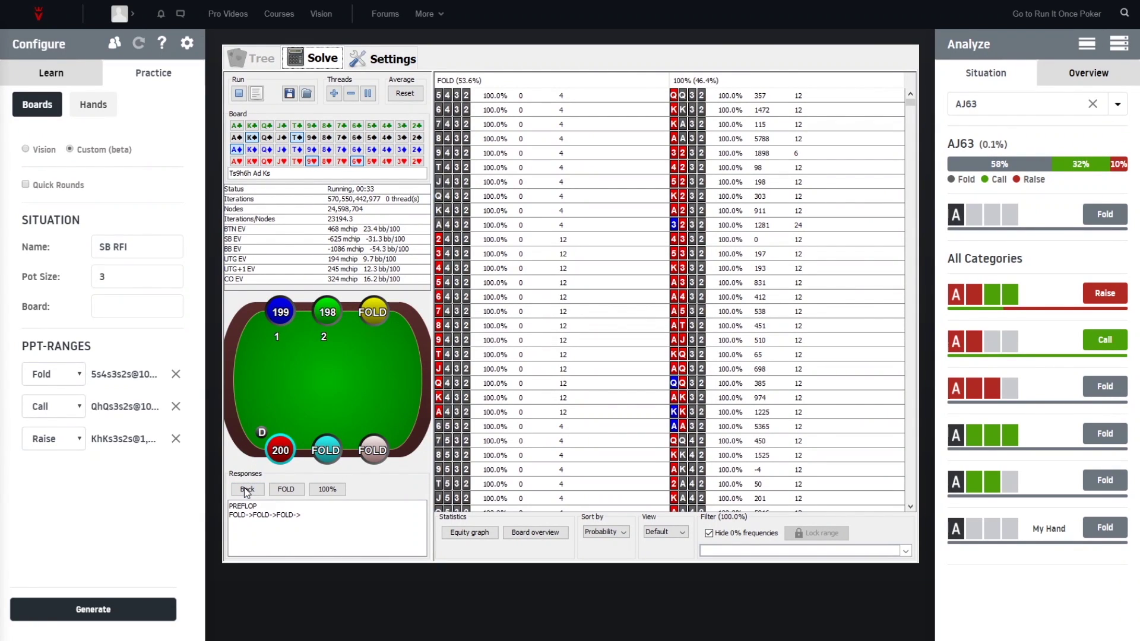
pyautogui.click(477, 80)
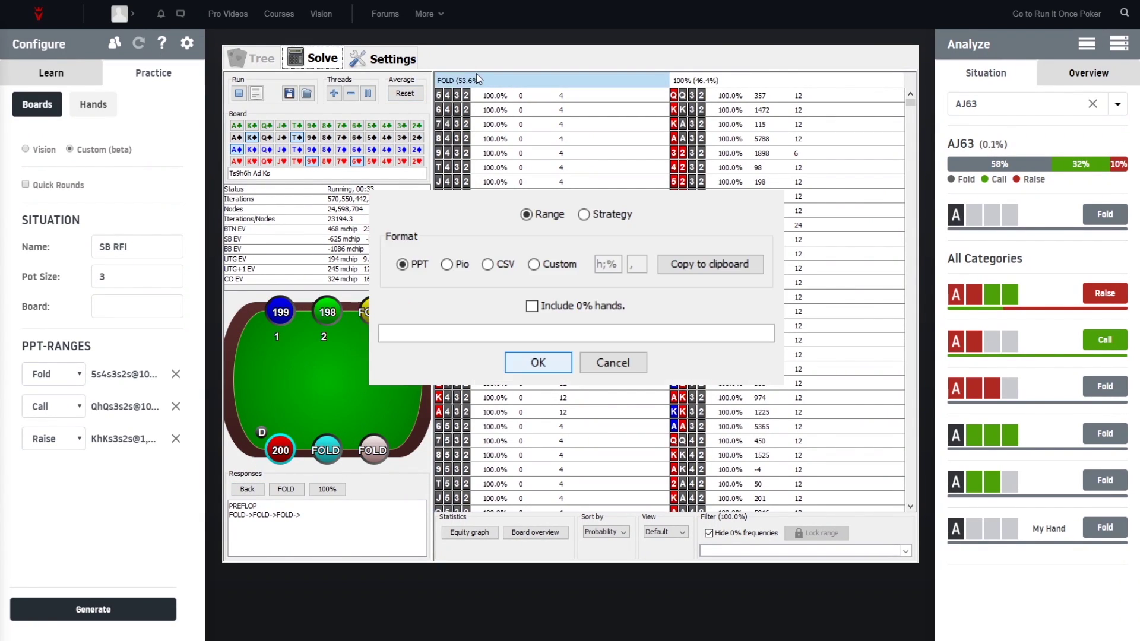
pyautogui.click(709, 263)
pyautogui.click(613, 362)
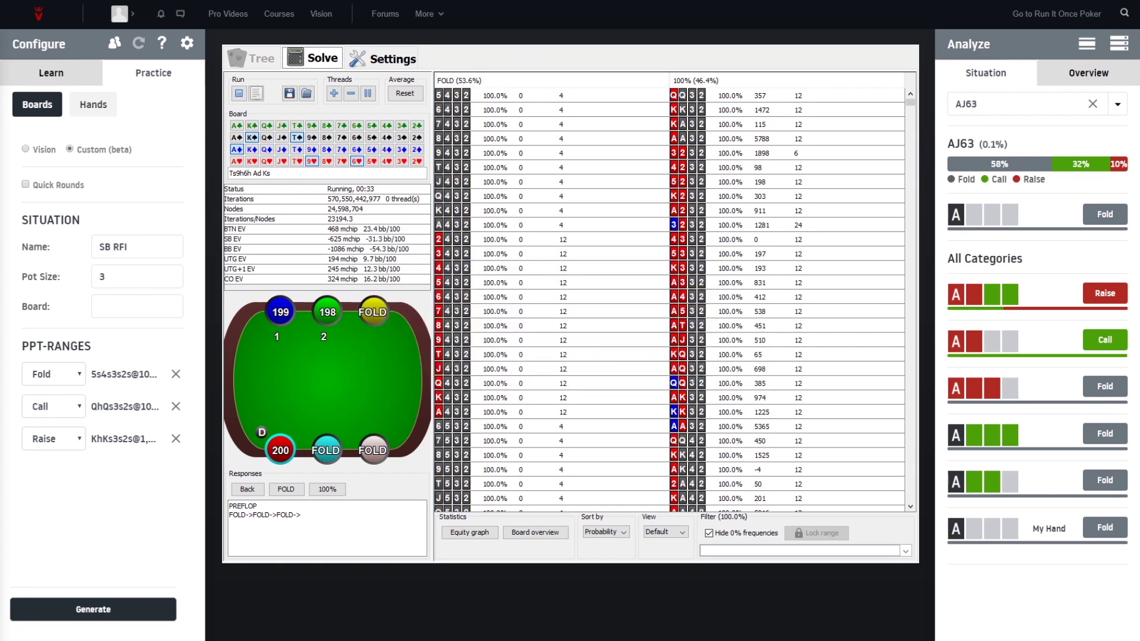
pyautogui.click(176, 374)
pyautogui.click(175, 406)
pyautogui.click(176, 438)
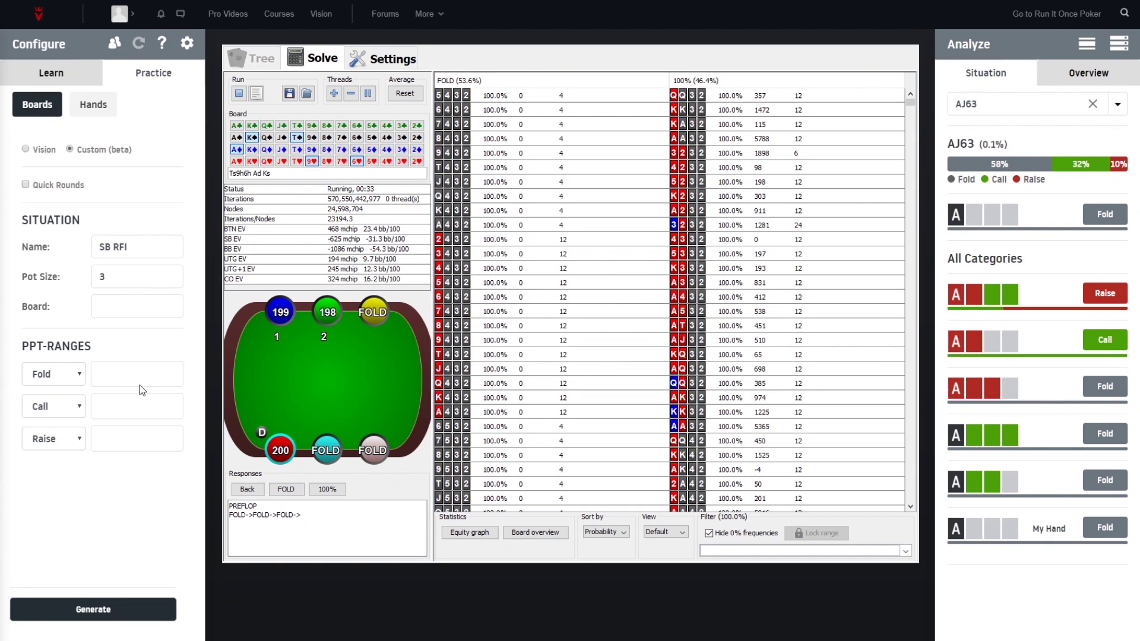
pyautogui.hotkey('ctrl', 'v')
# Paste the open-raise range into the second field as Raise and generate the spot
pyautogui.click(696, 79)
pyautogui.hotkey('ctrl', 'c')
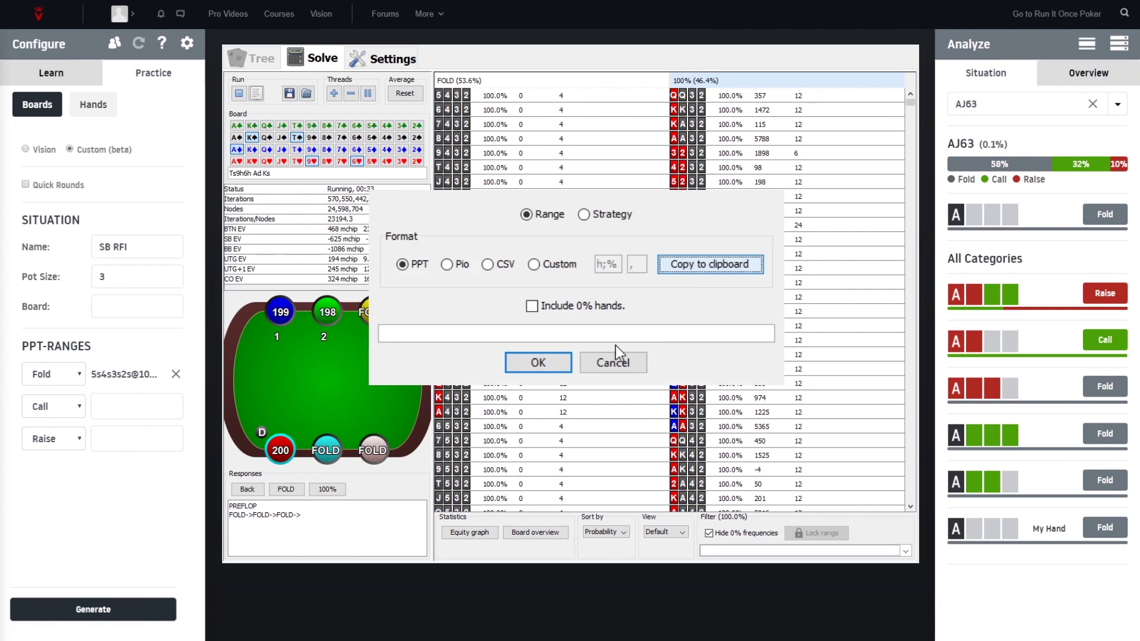
pyautogui.click(535, 359)
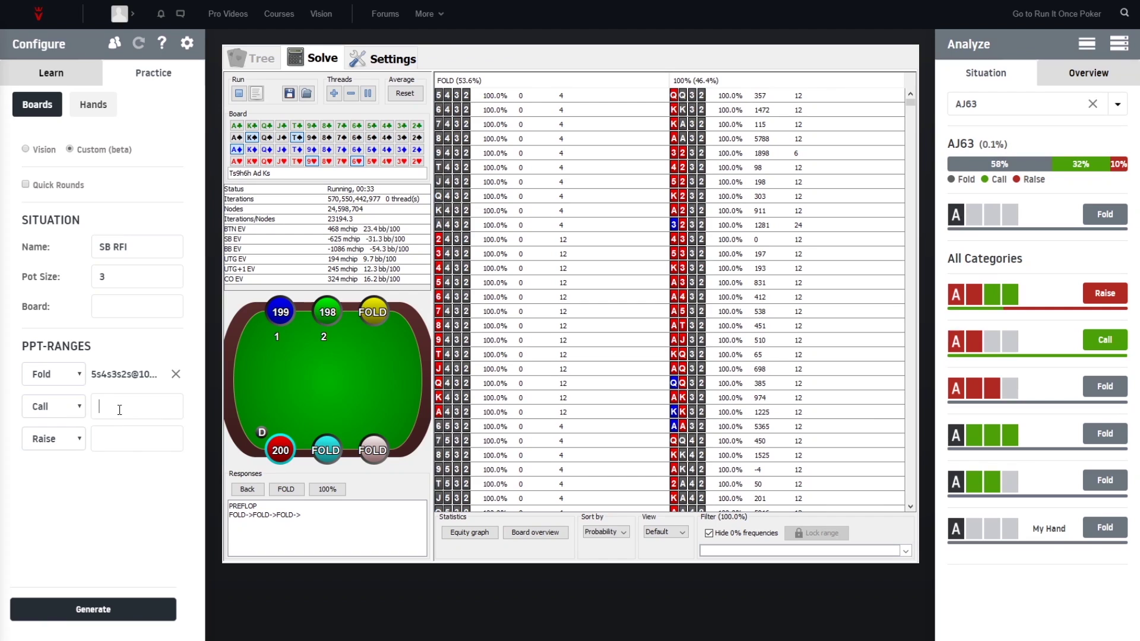
pyautogui.hotkey('ctrl', 'v')
pyautogui.click(54, 436)
pyautogui.click(52, 408)
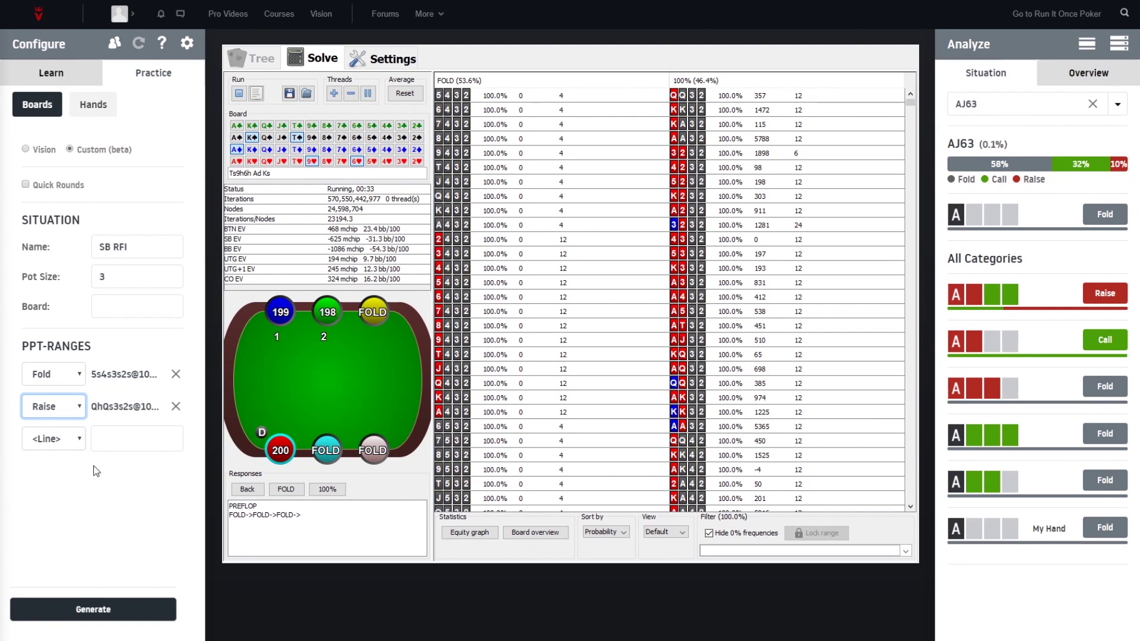
pyautogui.click(73, 494)
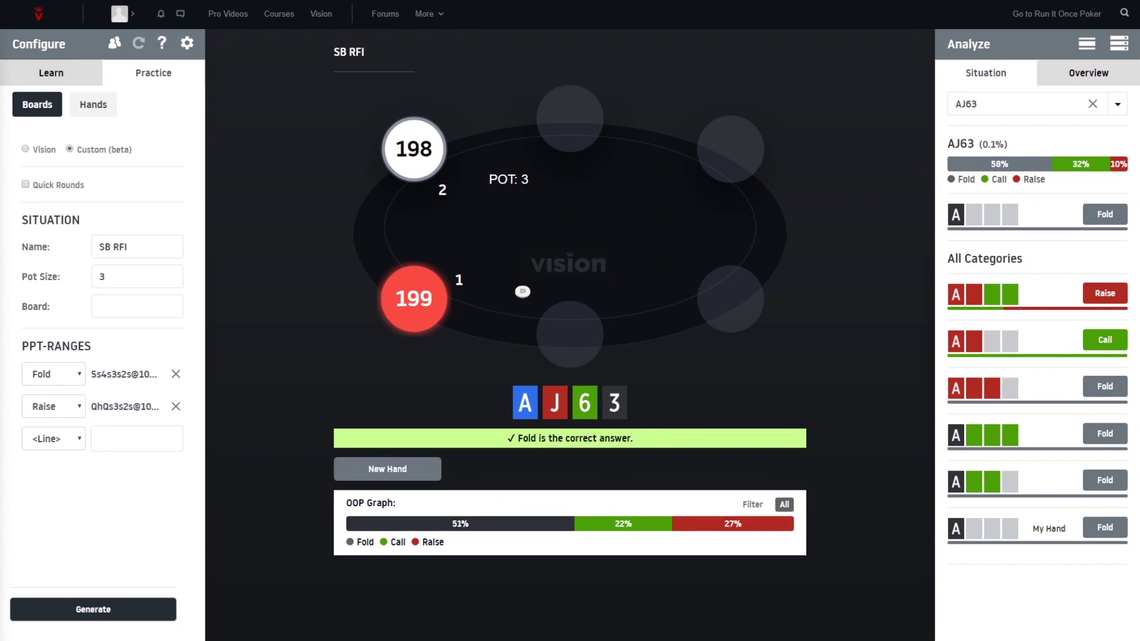
pyautogui.click(93, 610)
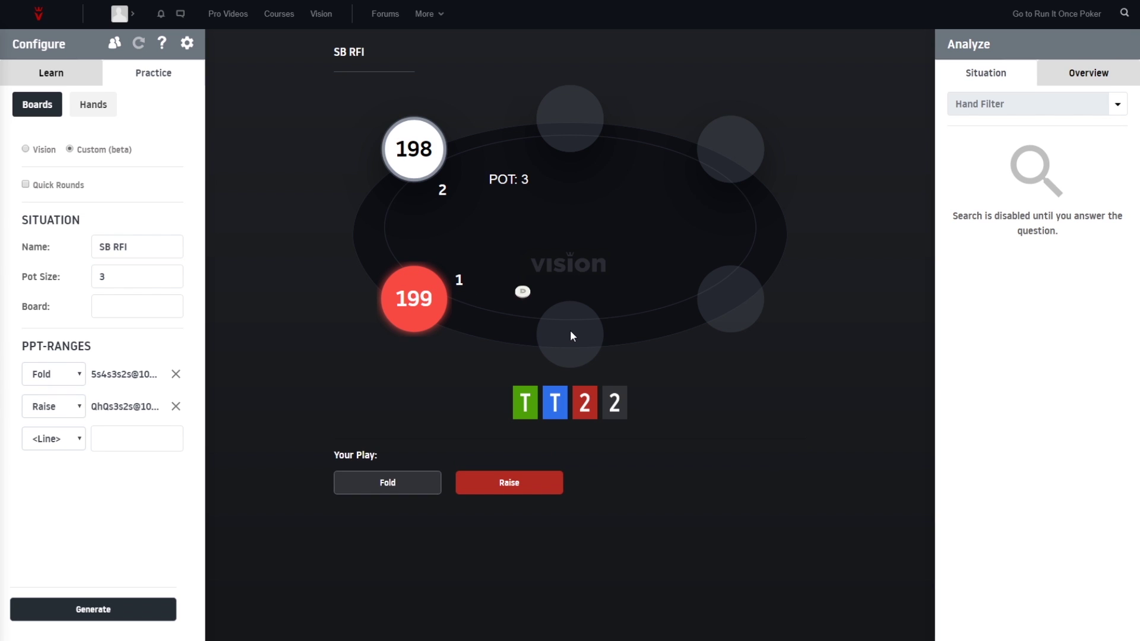
# Seat a 200-stack hero at the bottom seat, check the small blind seat, and raise TT22
pyautogui.click(570, 330)
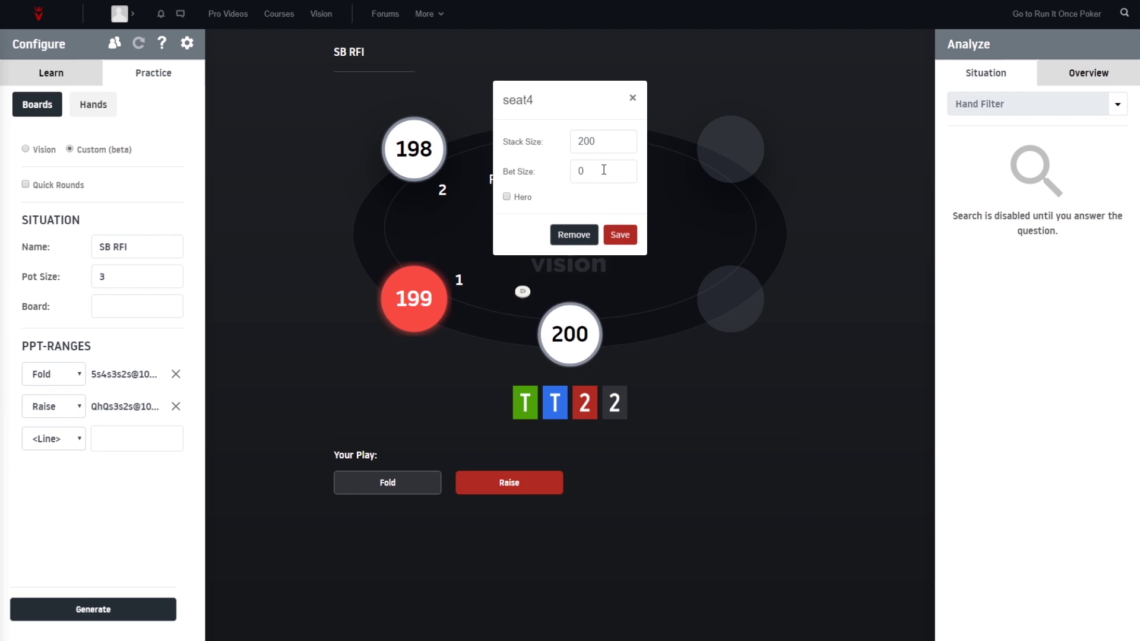
pyautogui.click(507, 197)
pyautogui.click(619, 233)
pyautogui.click(408, 300)
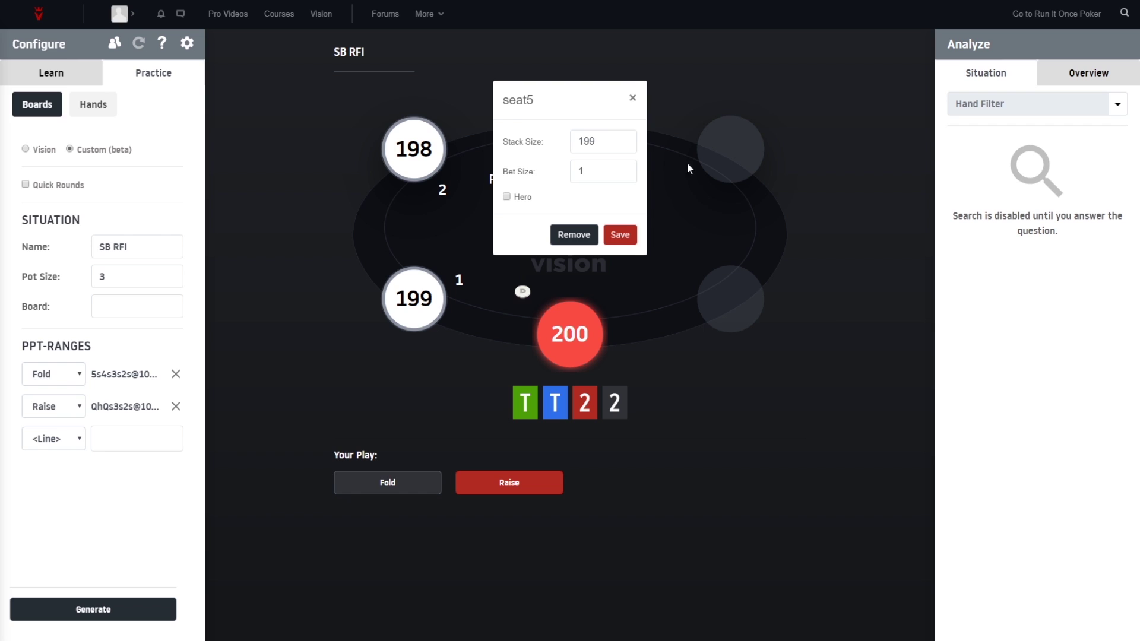
pyautogui.click(704, 185)
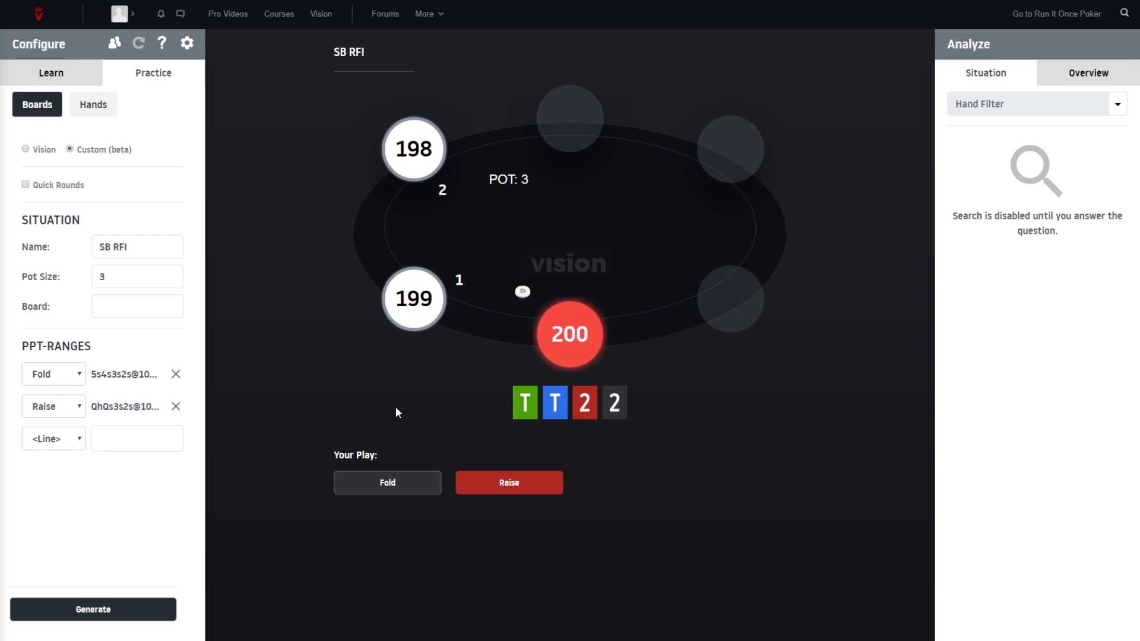
pyautogui.click(457, 482)
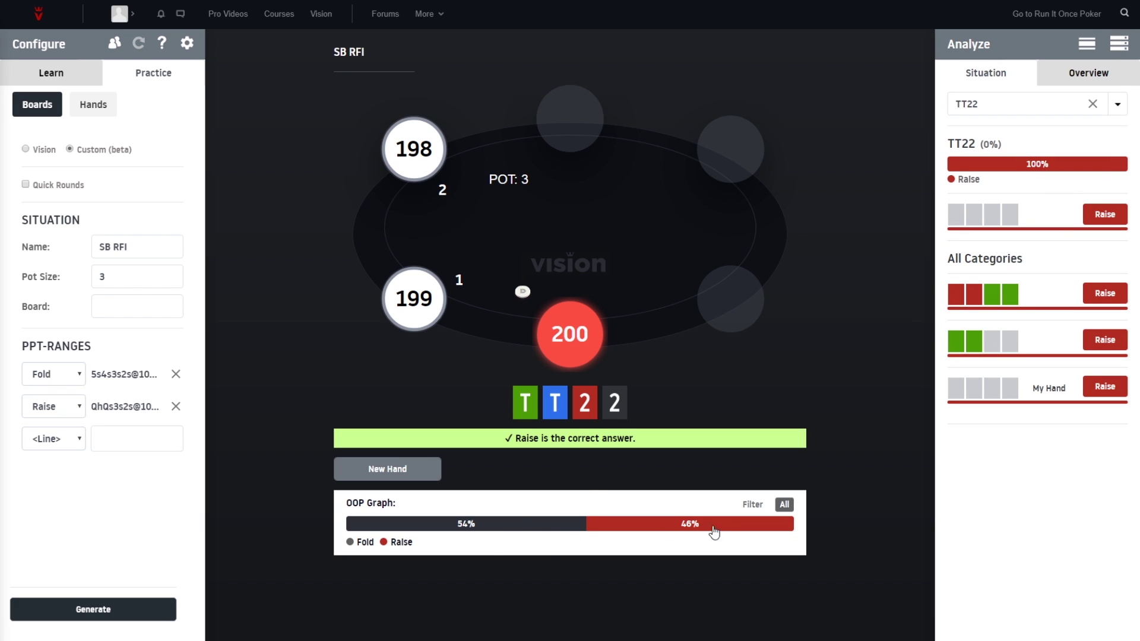
# Deal three practice hands: raise Q987, fold 9932, and raise KK96, each confirmed correct
pyautogui.click(422, 472)
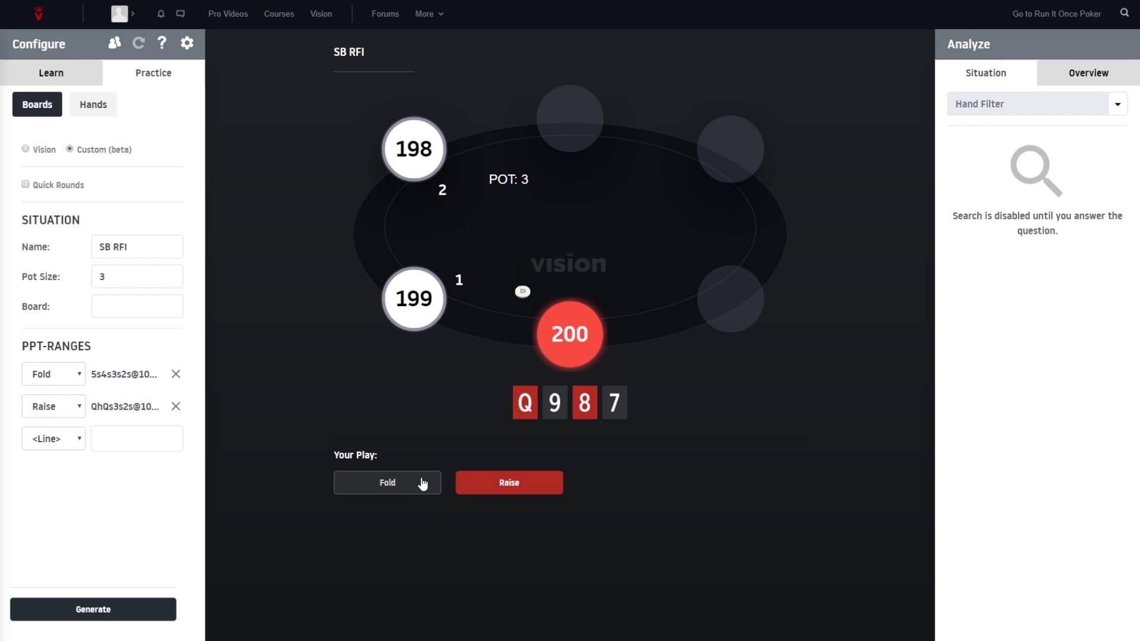
pyautogui.click(477, 481)
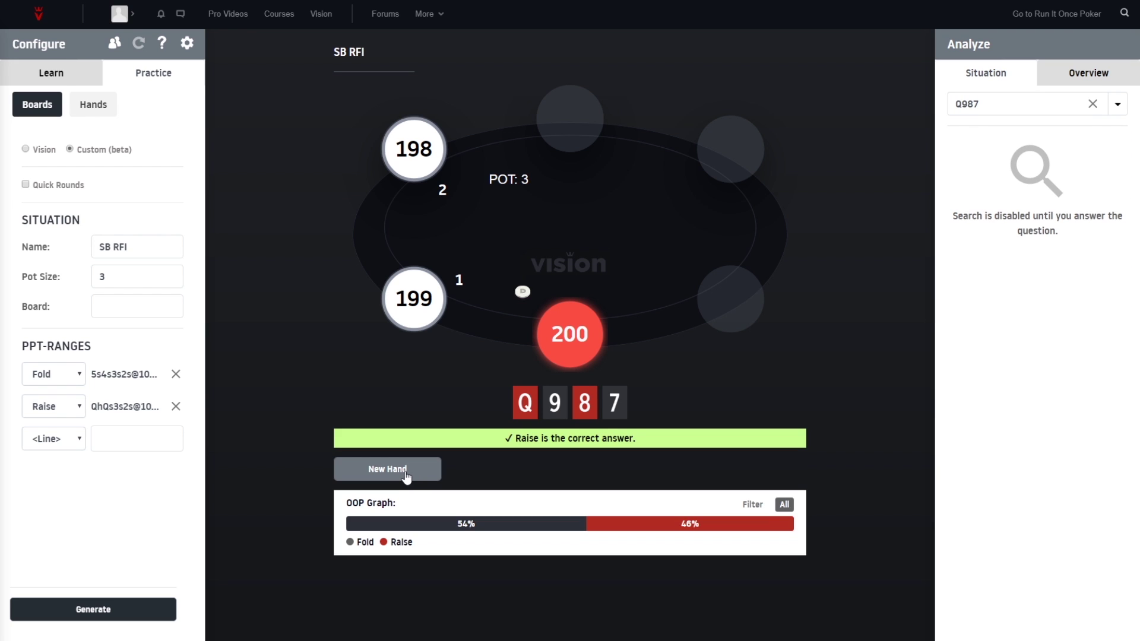
pyautogui.click(405, 470)
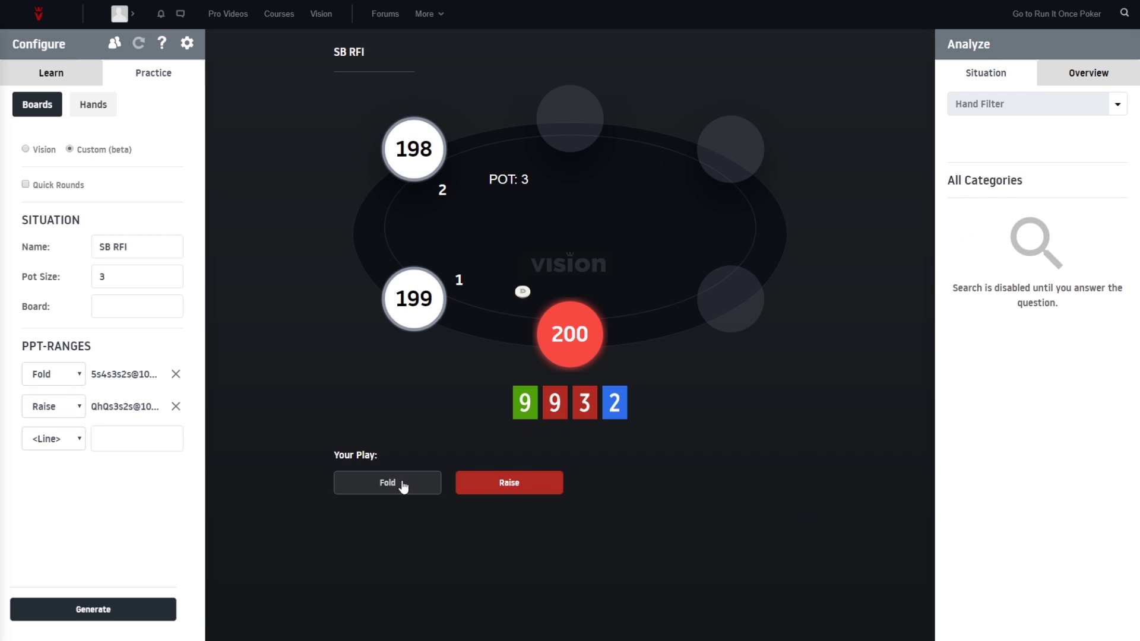
pyautogui.click(401, 485)
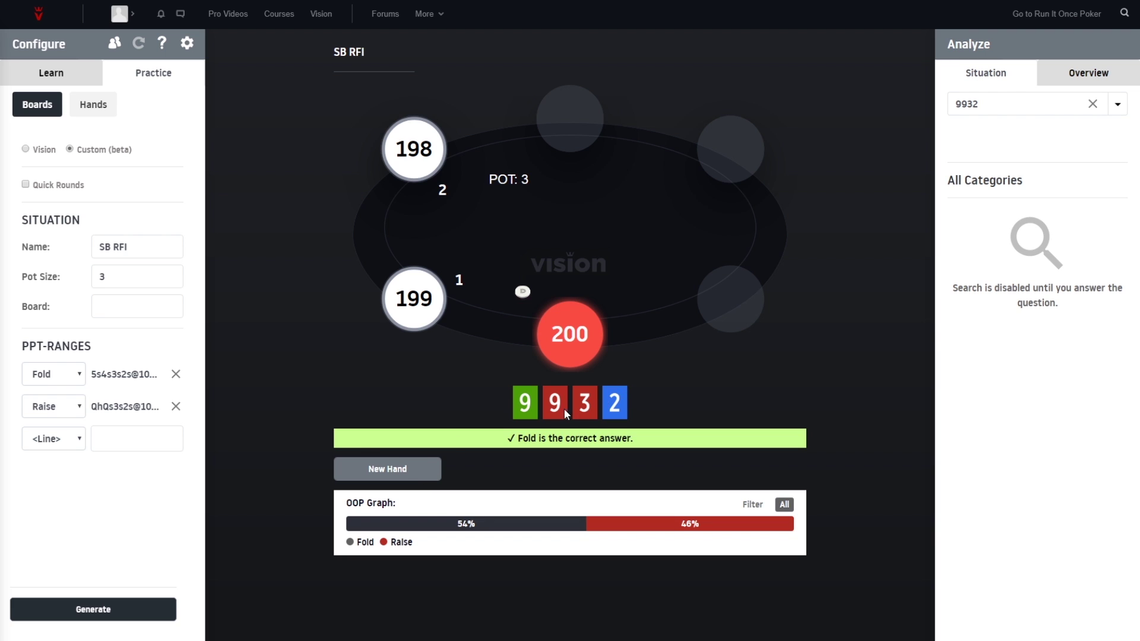
pyautogui.click(411, 469)
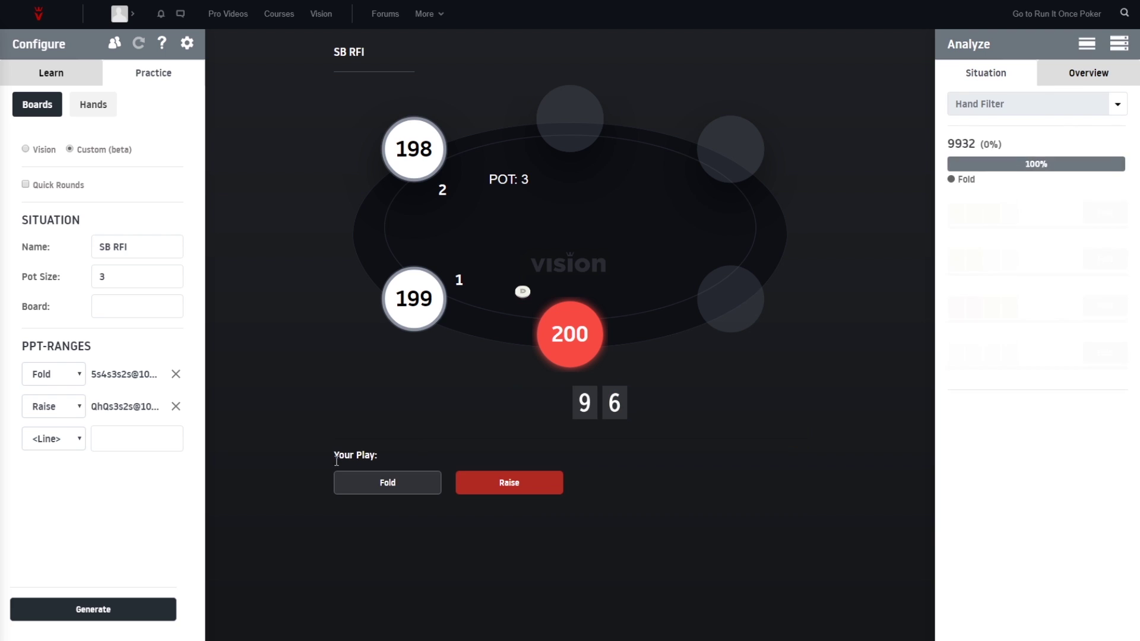
pyautogui.click(484, 482)
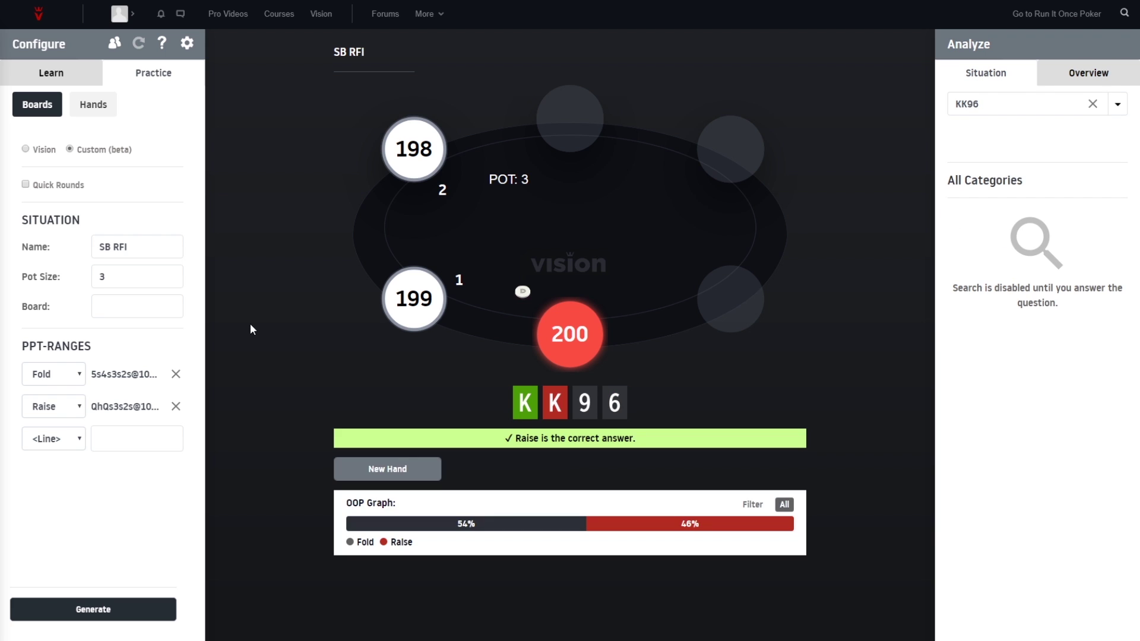
# In the Hands filters, uncheck +2/+3 Broadways, 3 and 4 Broadways, No Gap and Double Suited
pyautogui.click(89, 107)
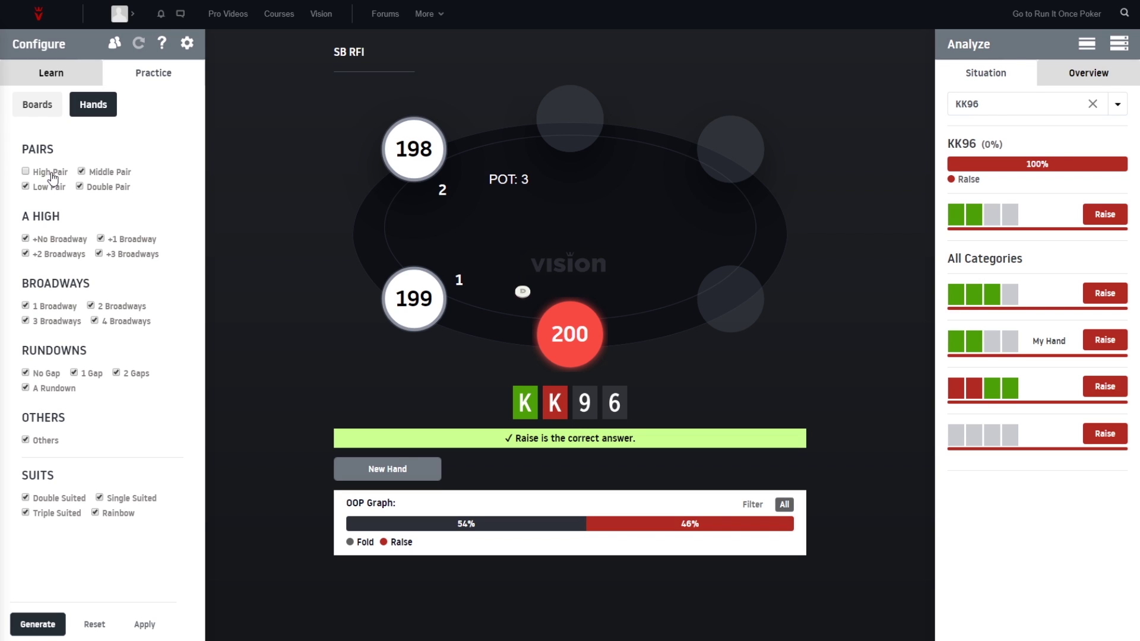
pyautogui.click(99, 253)
pyautogui.click(56, 321)
pyautogui.click(75, 373)
pyautogui.click(53, 375)
pyautogui.click(64, 500)
# Fold 6433, restrict the OOP graph to filtered hands, then raise AJ92
pyautogui.click(396, 471)
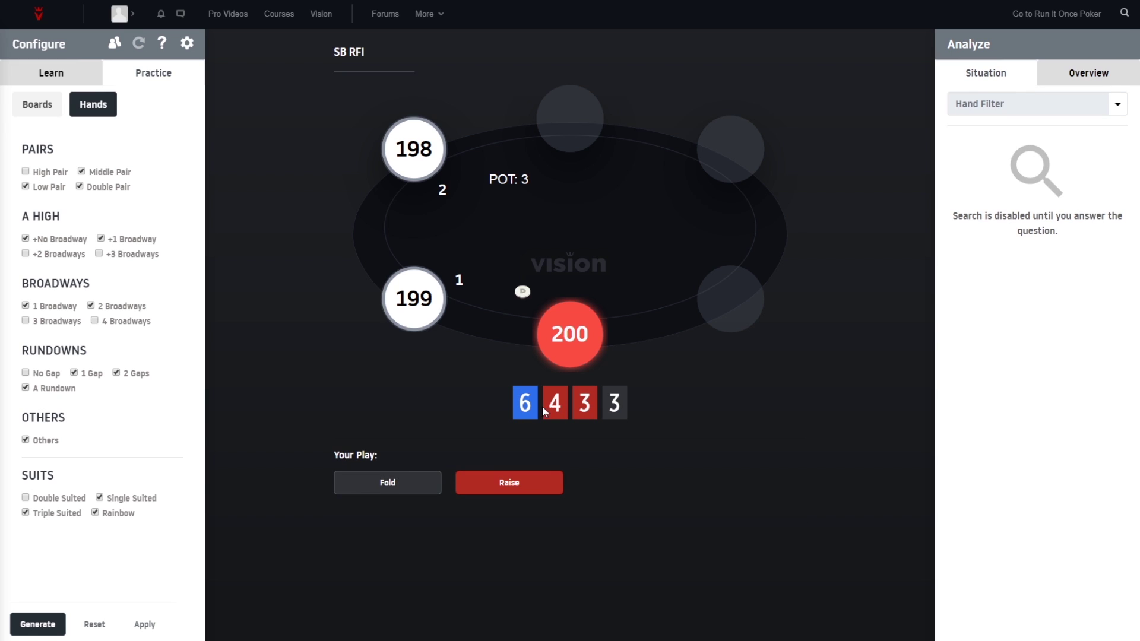
pyautogui.click(406, 482)
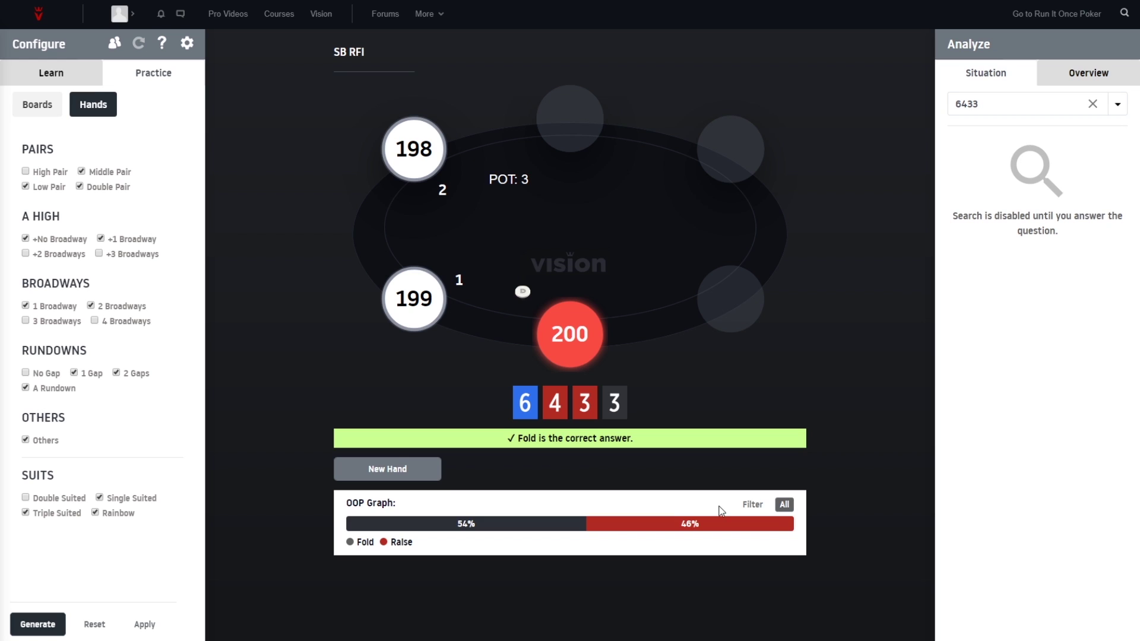
pyautogui.click(750, 507)
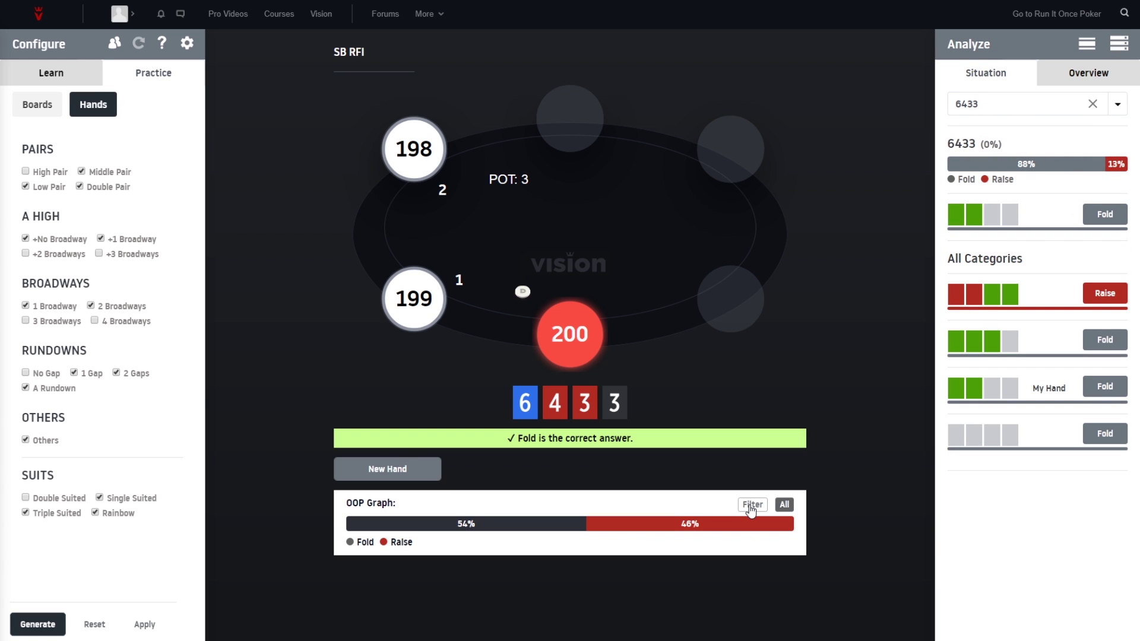
pyautogui.click(753, 505)
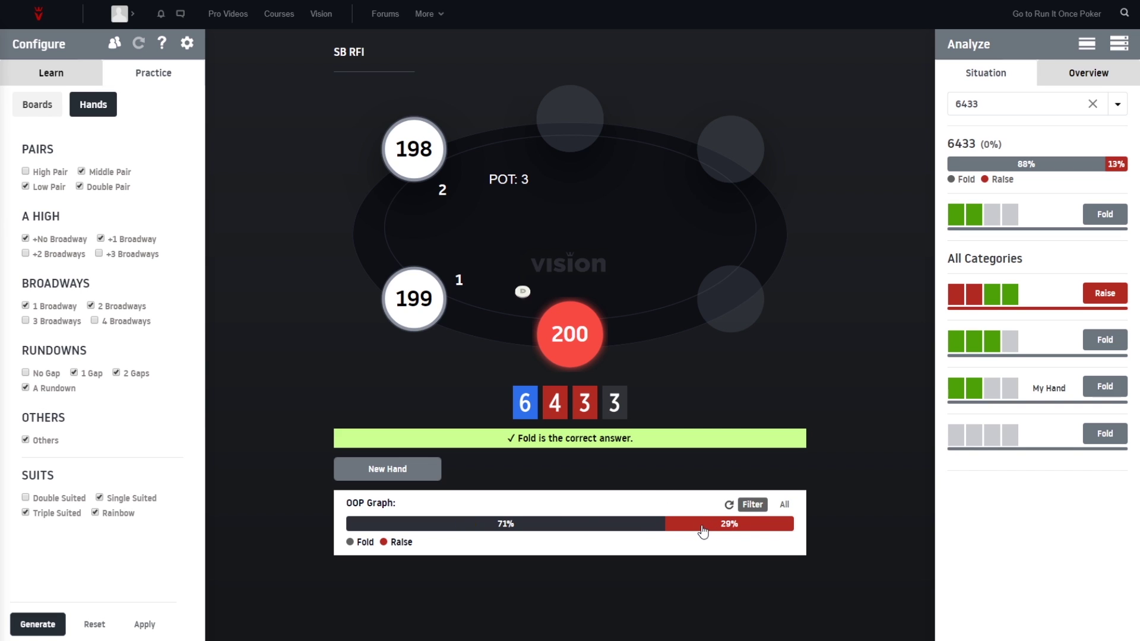
pyautogui.click(414, 474)
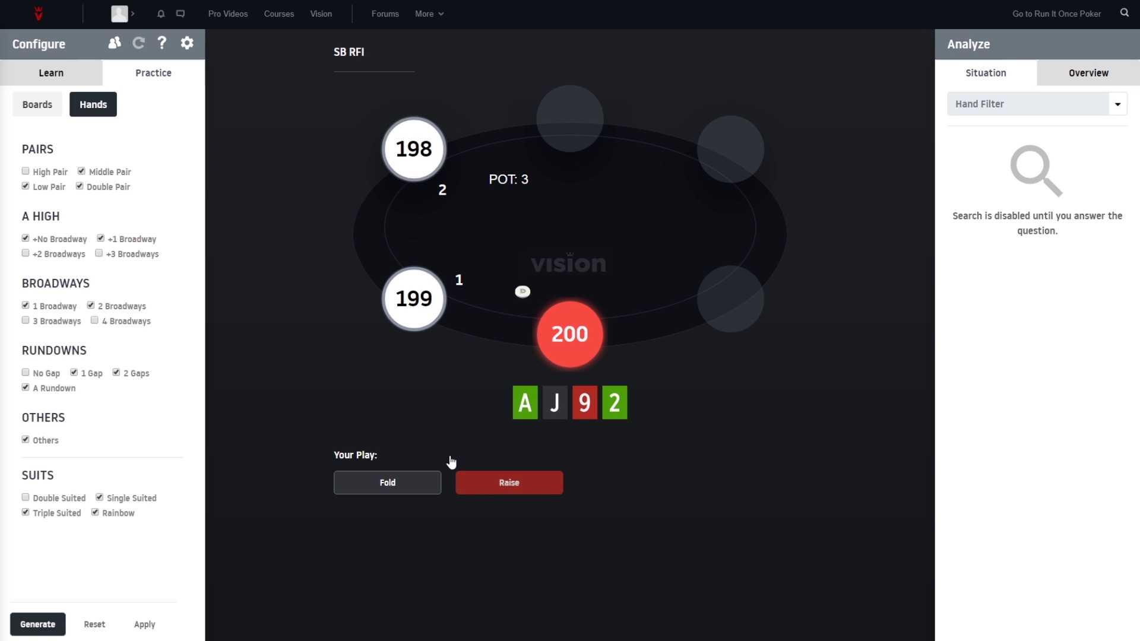
pyautogui.click(456, 476)
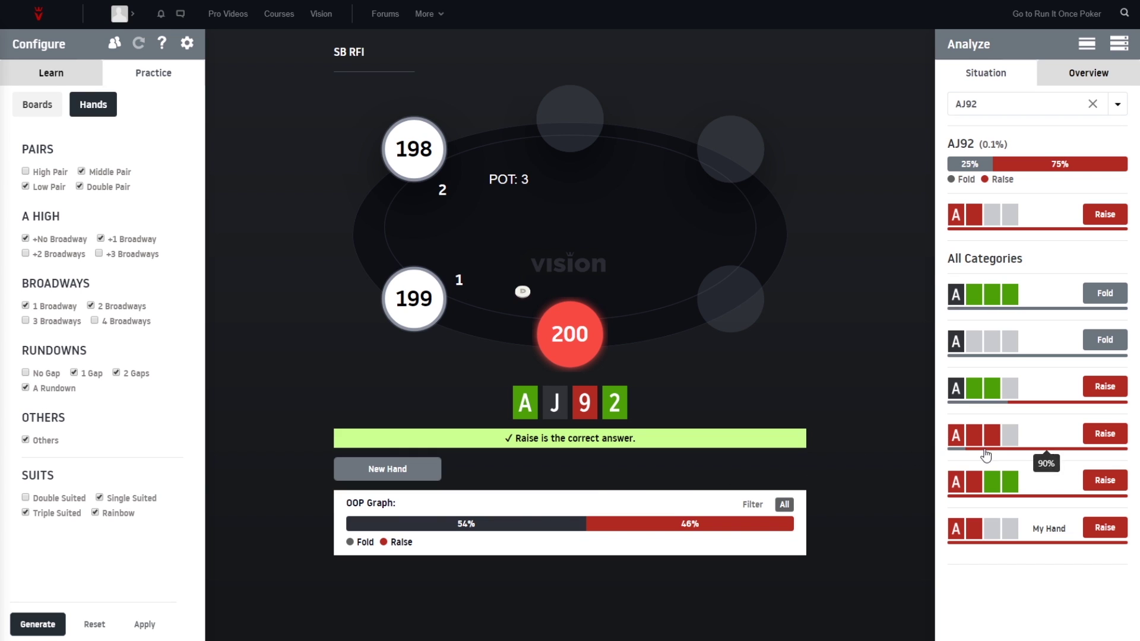
# Raise Q887, fold J952 and raise QT92, then list QT92's category hands
pyautogui.moveTo(964, 449)
pyautogui.click(410, 474)
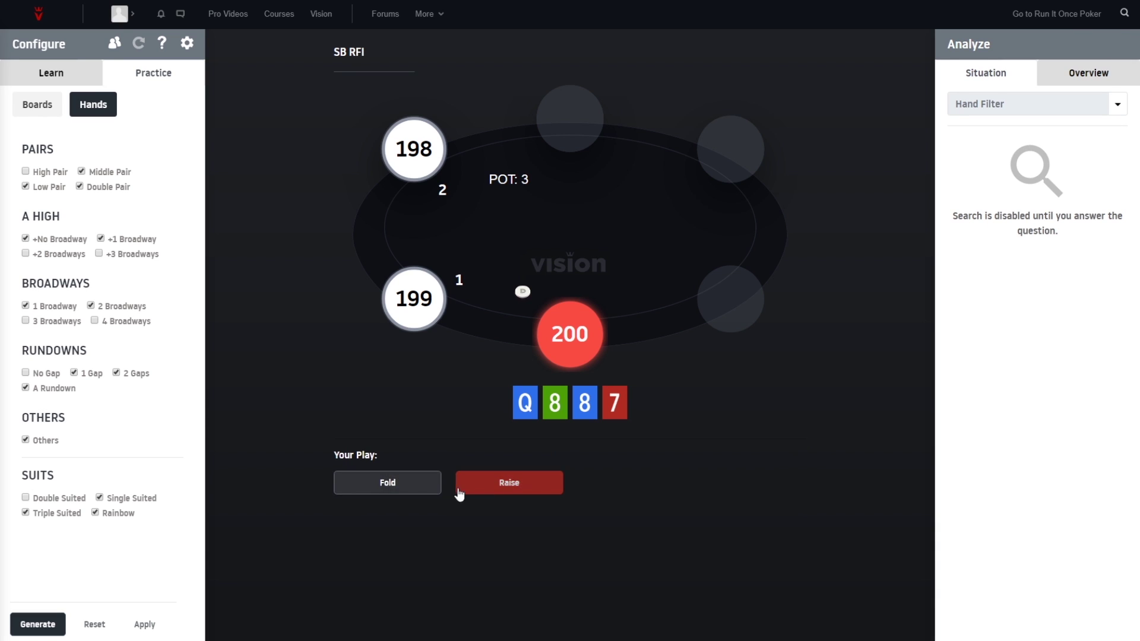
pyautogui.press('r')
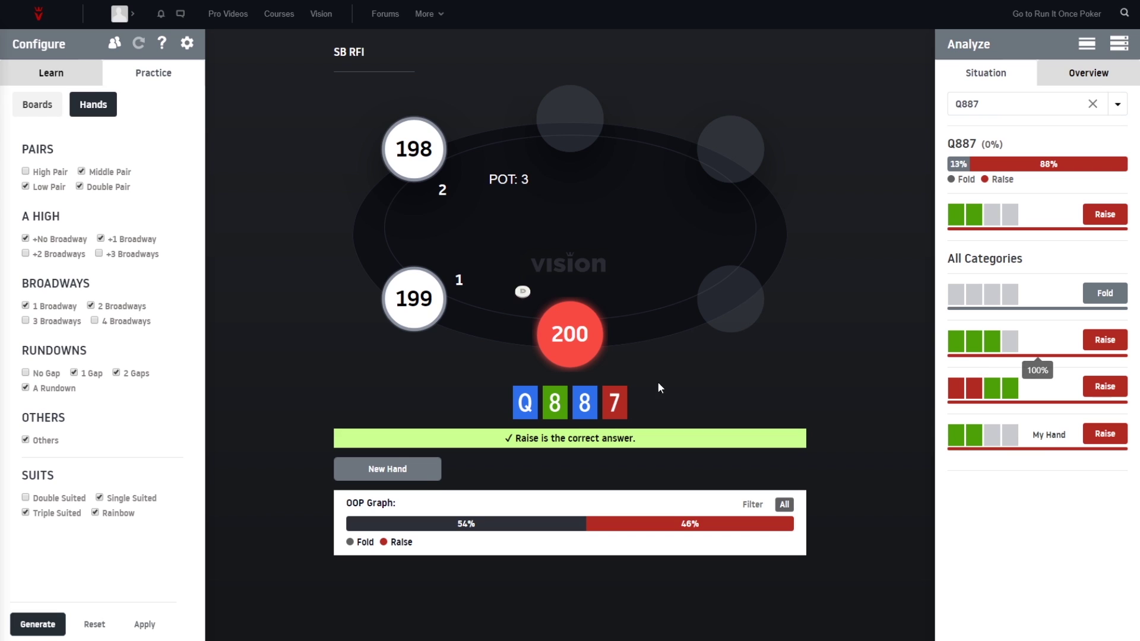
pyautogui.click(416, 480)
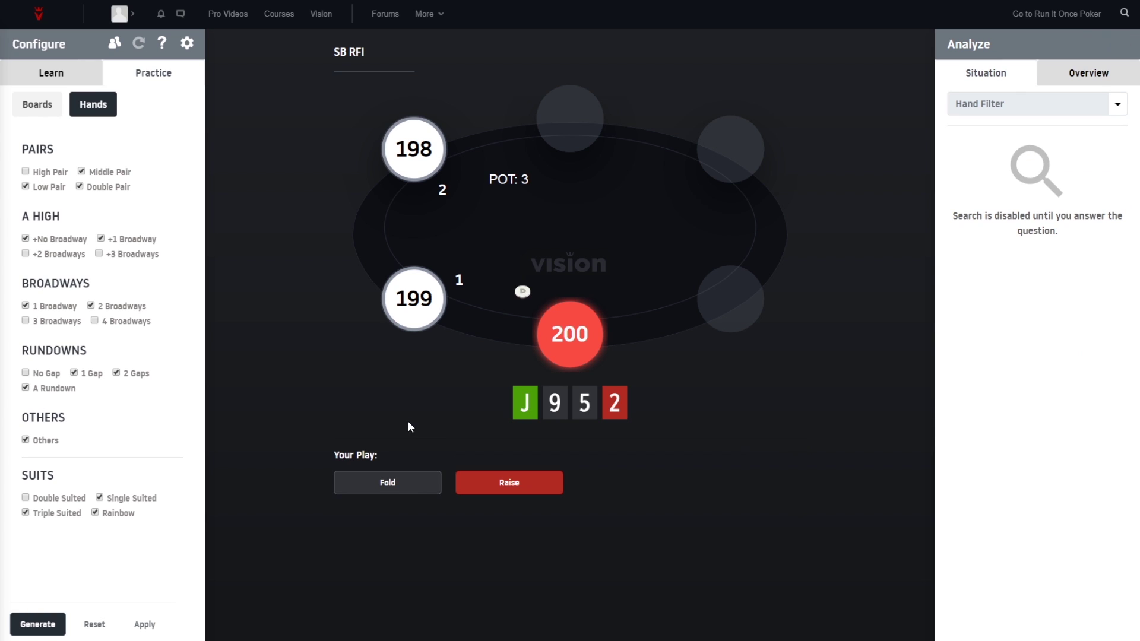
pyautogui.click(396, 483)
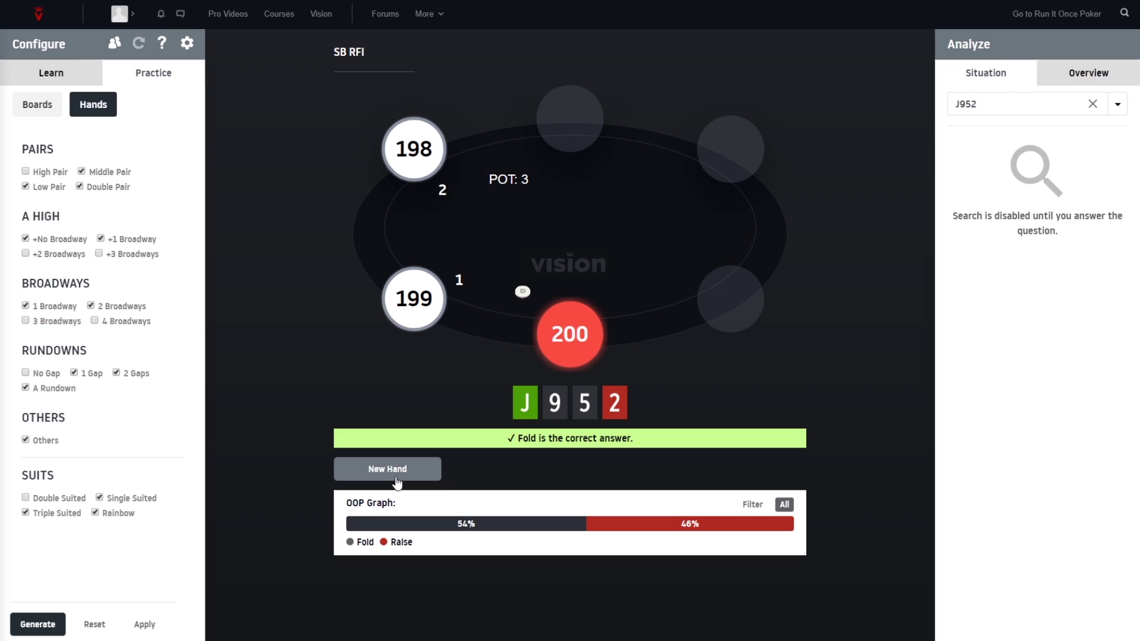
pyautogui.click(397, 480)
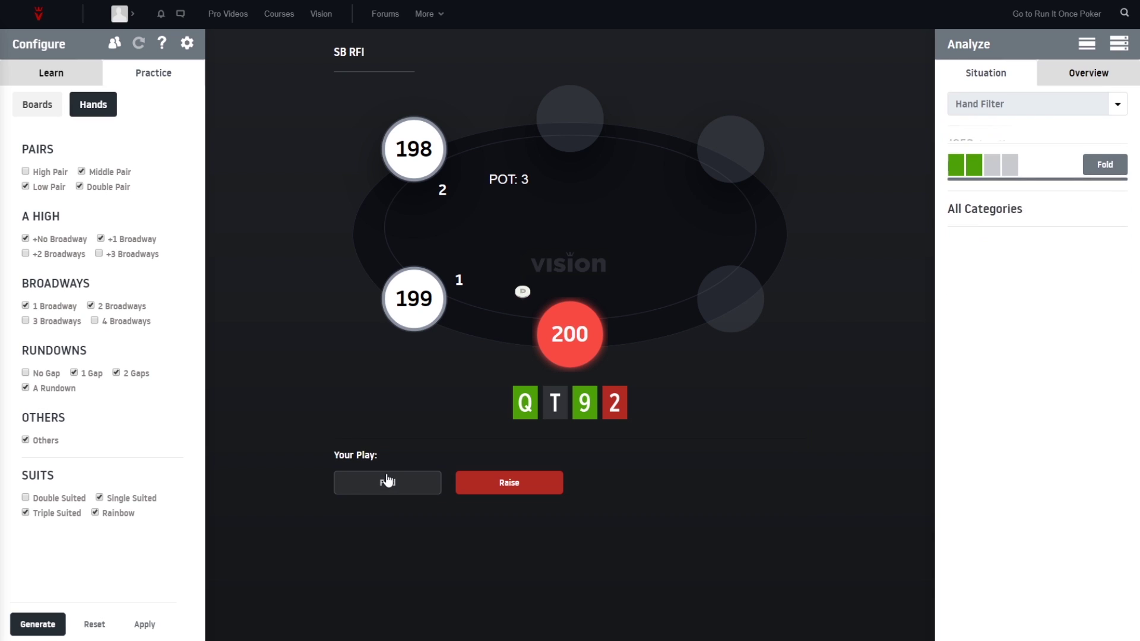
pyautogui.click(488, 488)
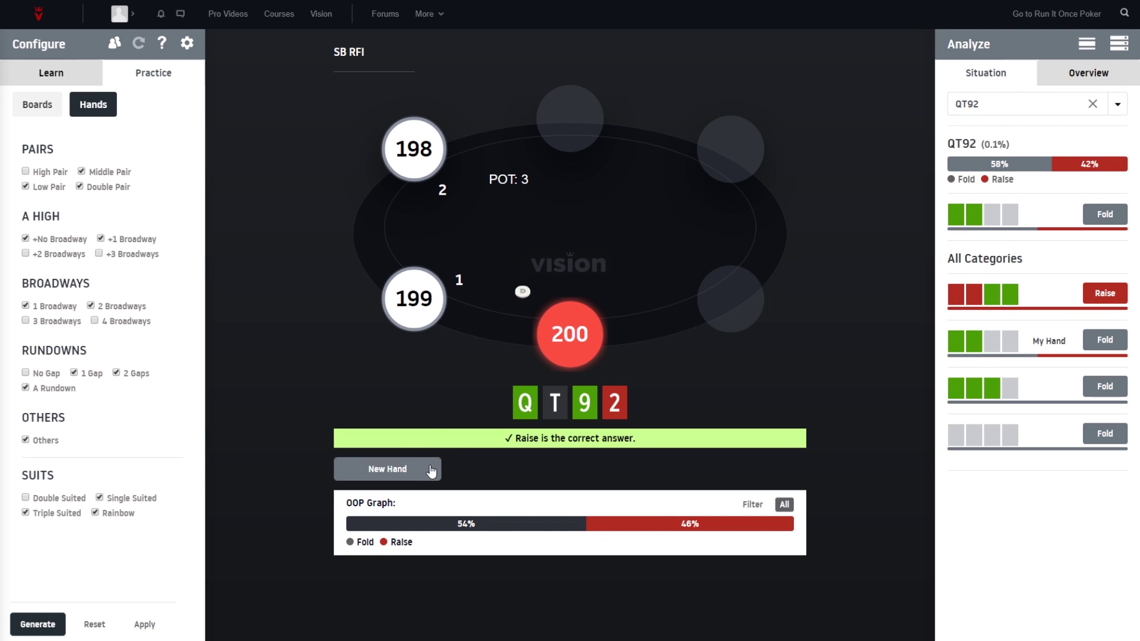
pyautogui.click(996, 347)
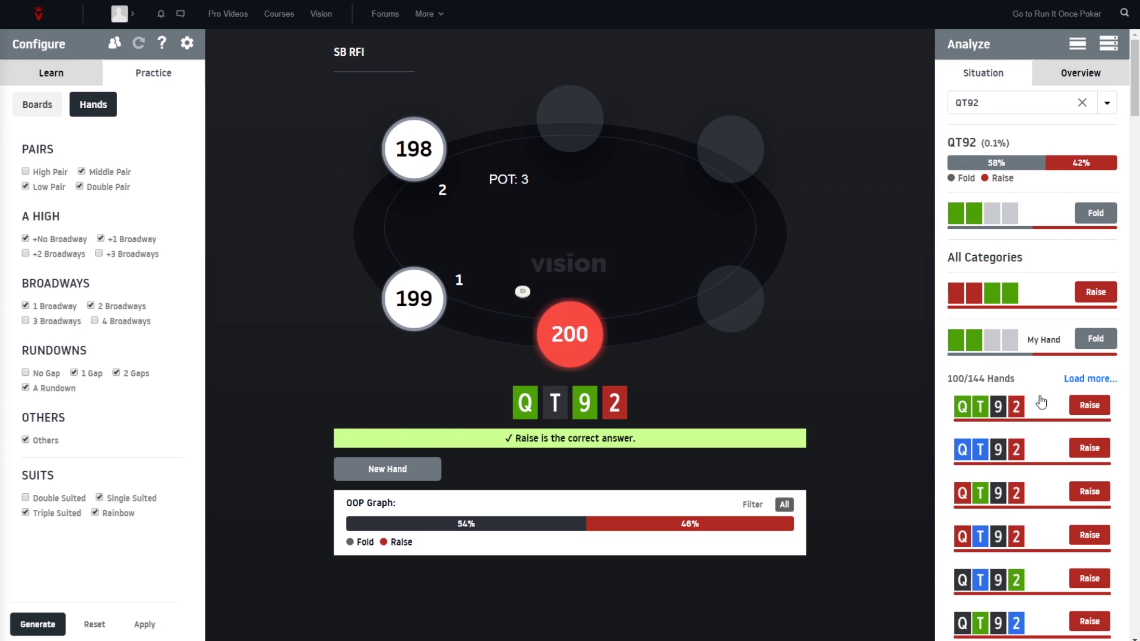
pyautogui.scroll(-2, 1041, 402)
pyautogui.scroll(-2, 1041, 402)
pyautogui.scroll(-2, 1041, 403)
pyautogui.scroll(-1, 1041, 402)
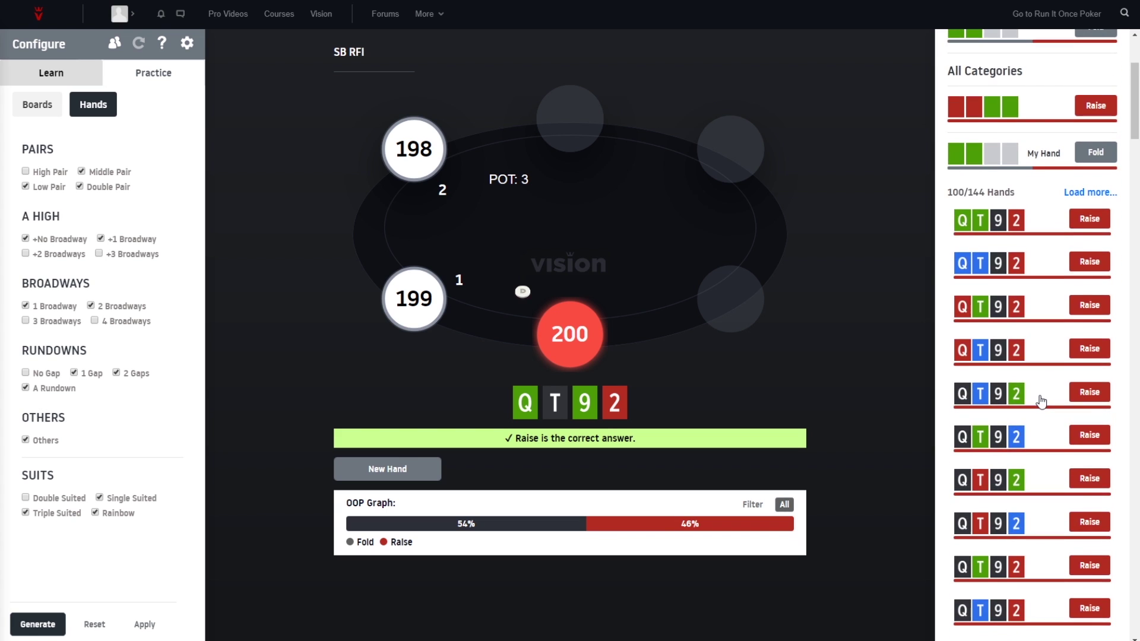
pyautogui.scroll(-2, 1041, 402)
pyautogui.scroll(-2, 1040, 403)
pyautogui.scroll(-2, 1040, 402)
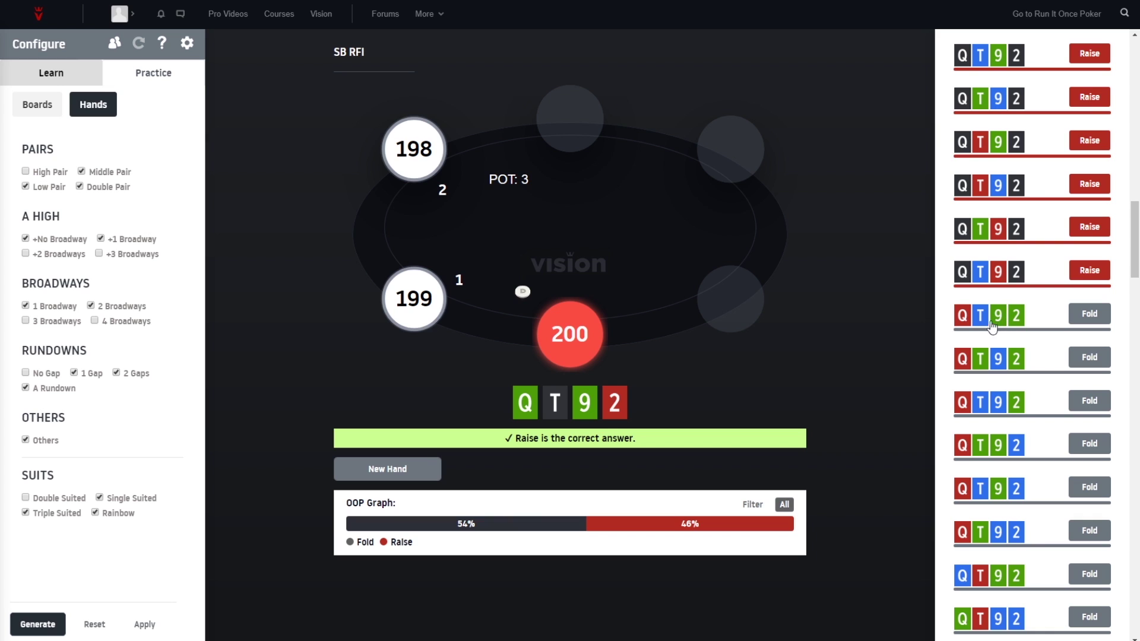
pyautogui.scroll(2, 964, 285)
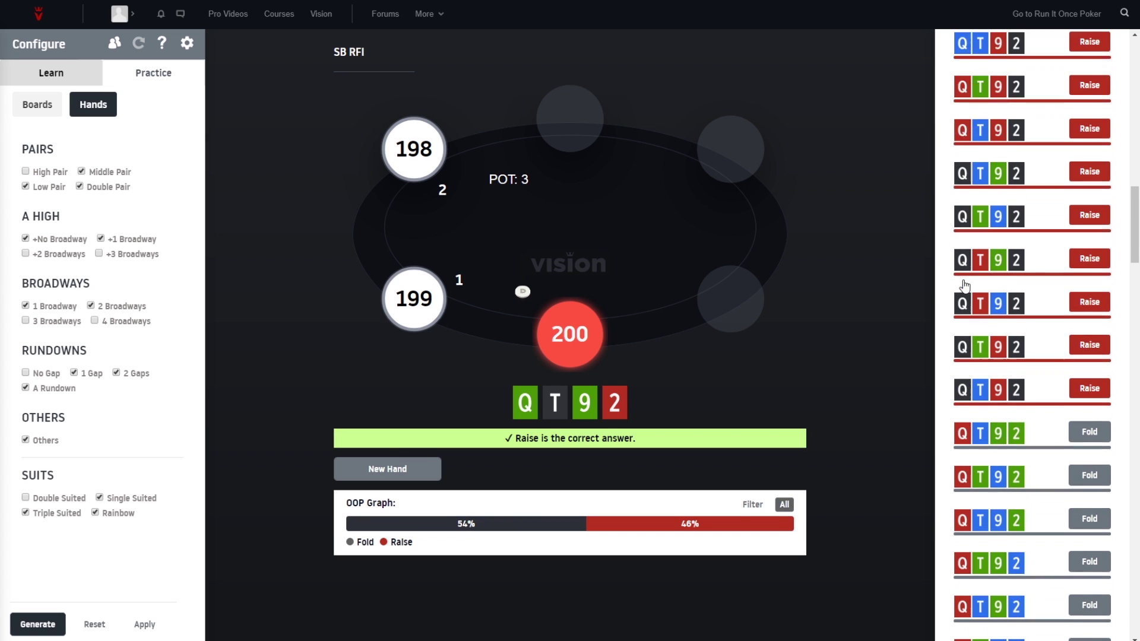
pyautogui.scroll(3, 964, 286)
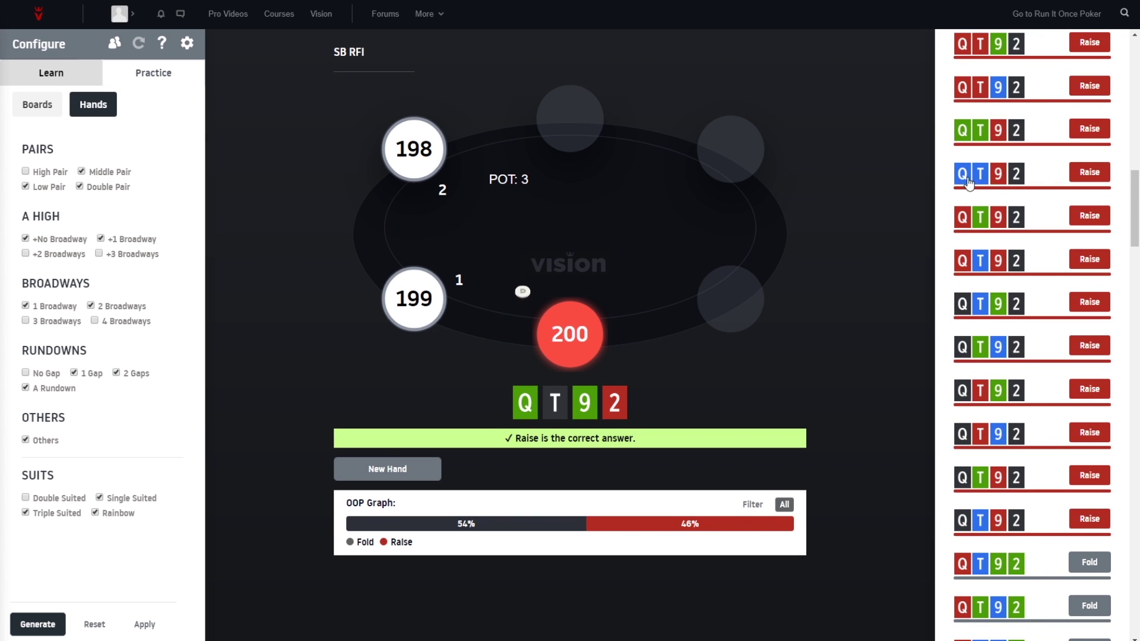
pyautogui.scroll(-3, 973, 268)
pyautogui.scroll(-2, 974, 267)
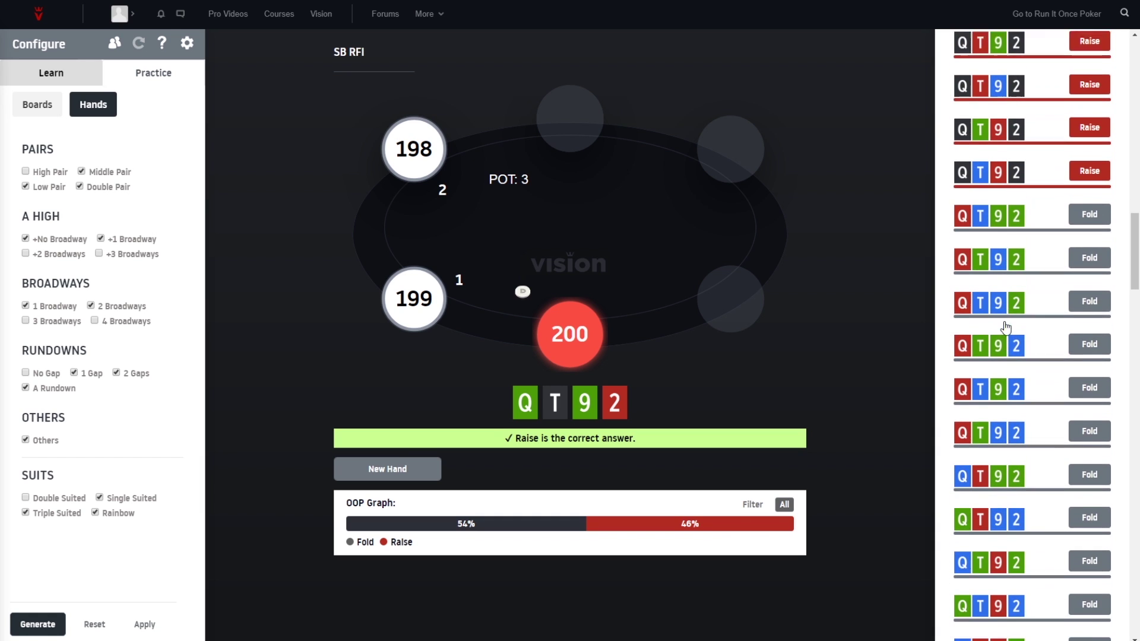
pyautogui.scroll(-3, 965, 355)
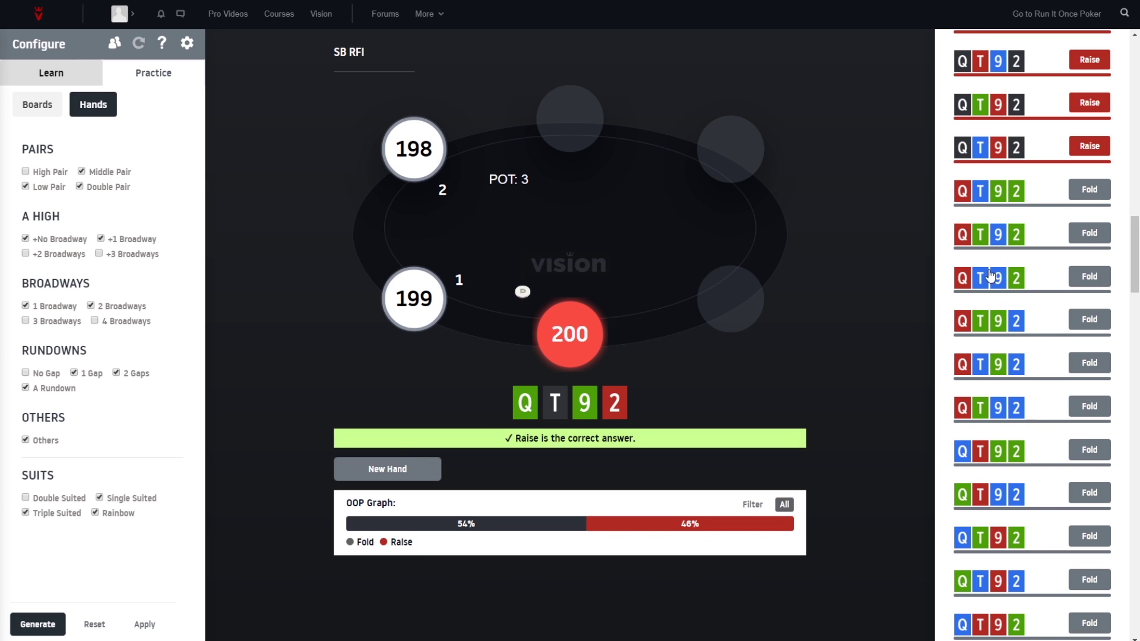
pyautogui.scroll(5, 1015, 303)
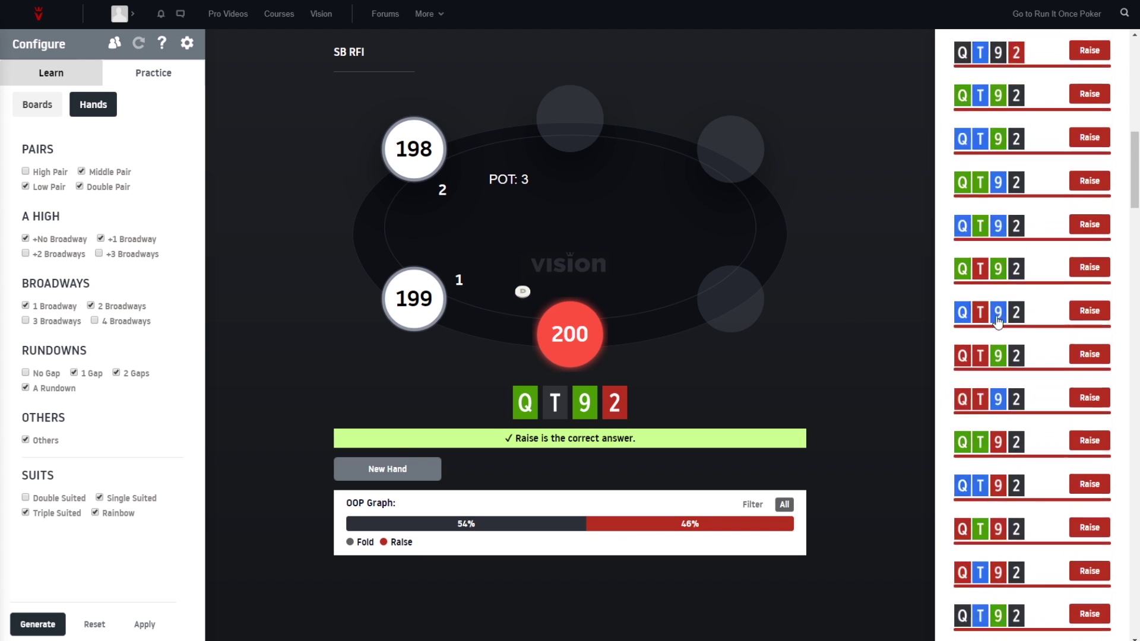